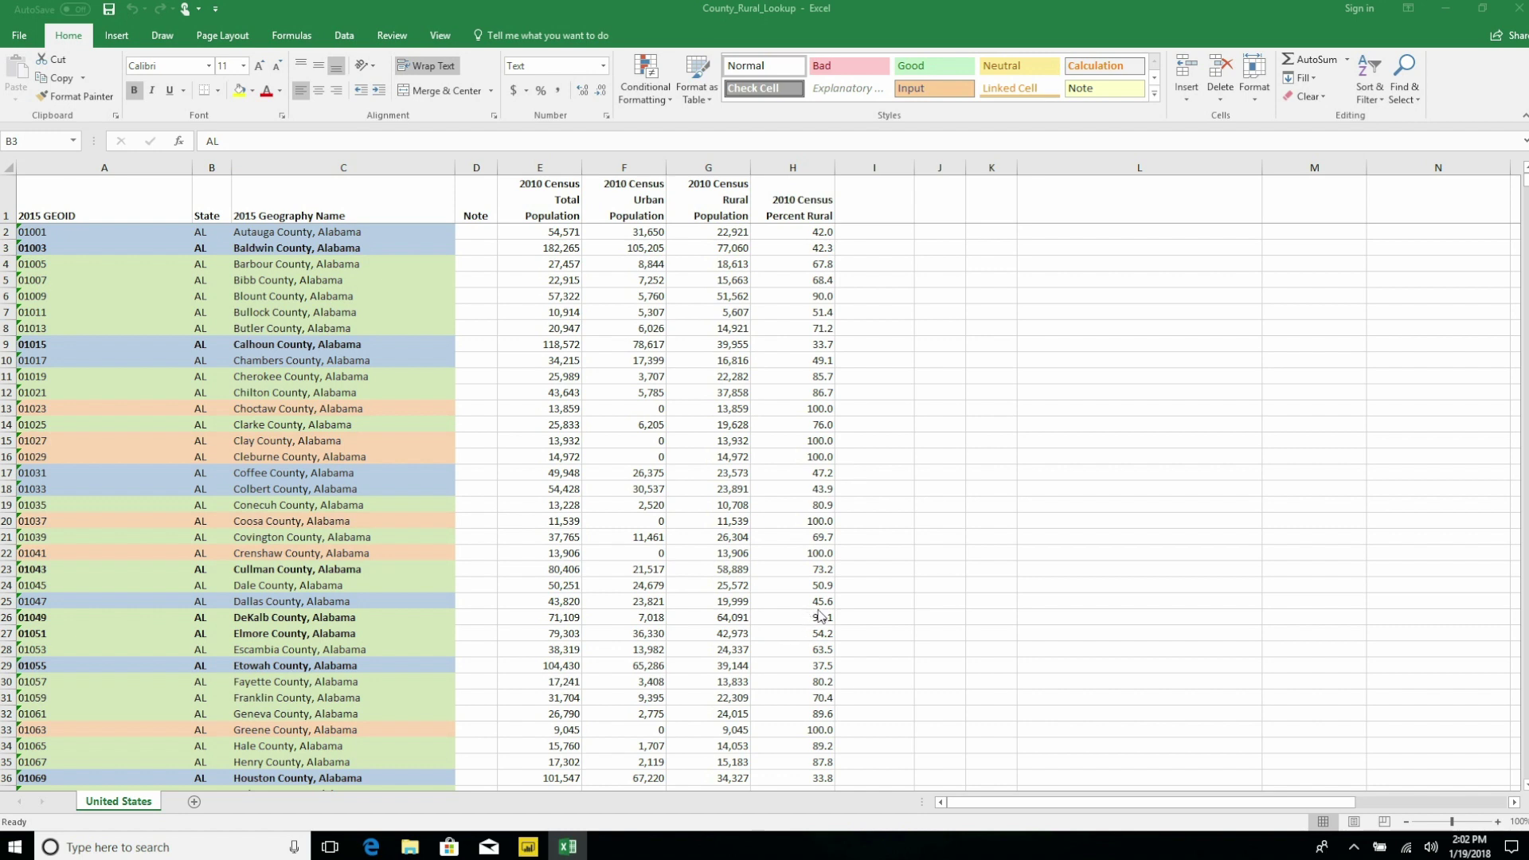
Switch to Power BI Desktop and connect to the County_Rural_Lookup Excel workbook from the Downloads folder.
click(527, 847)
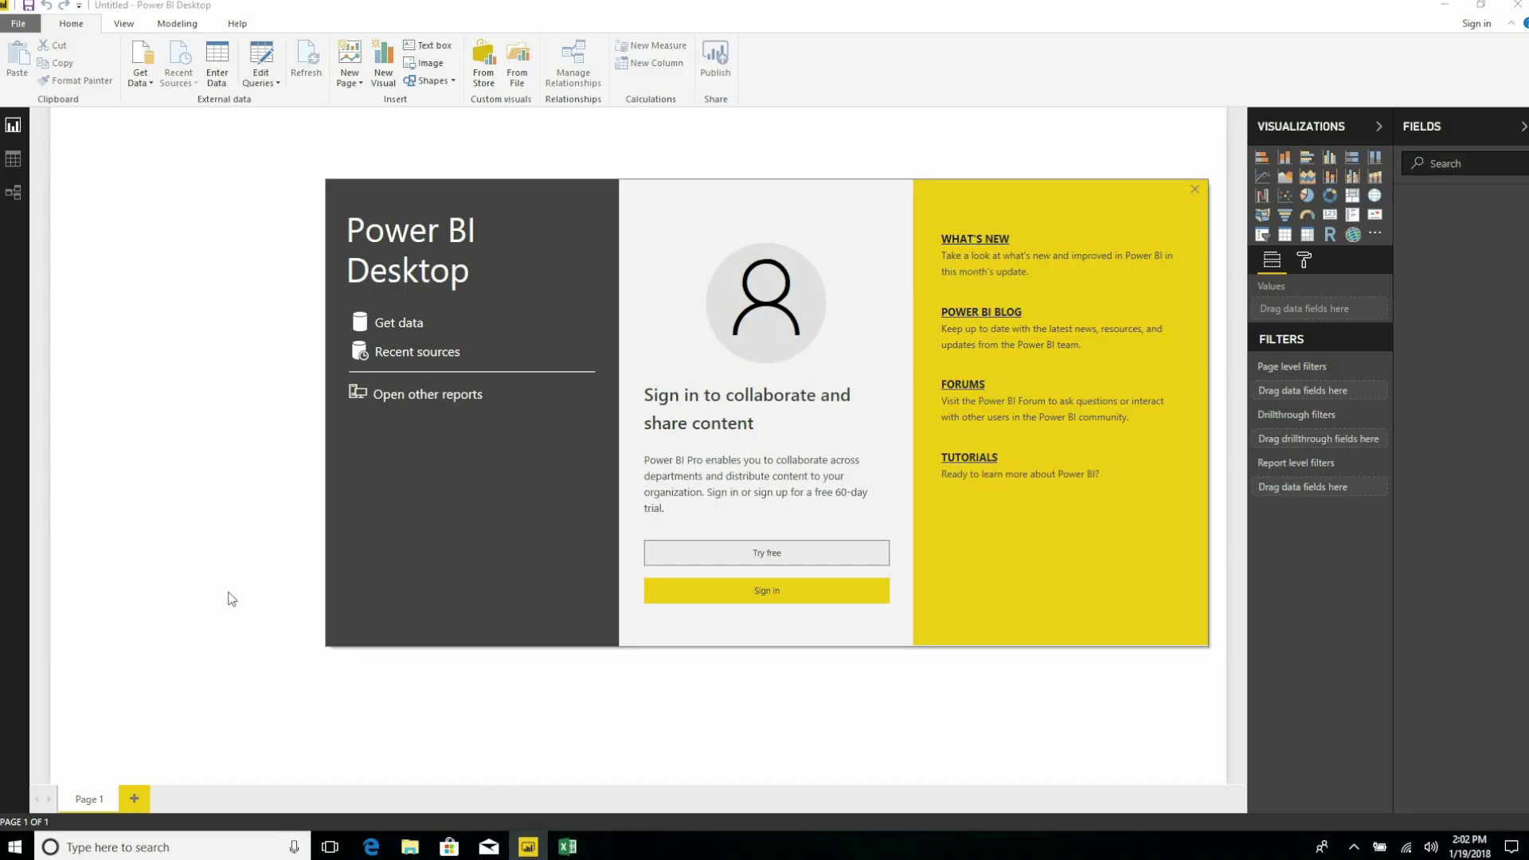
click(389, 334)
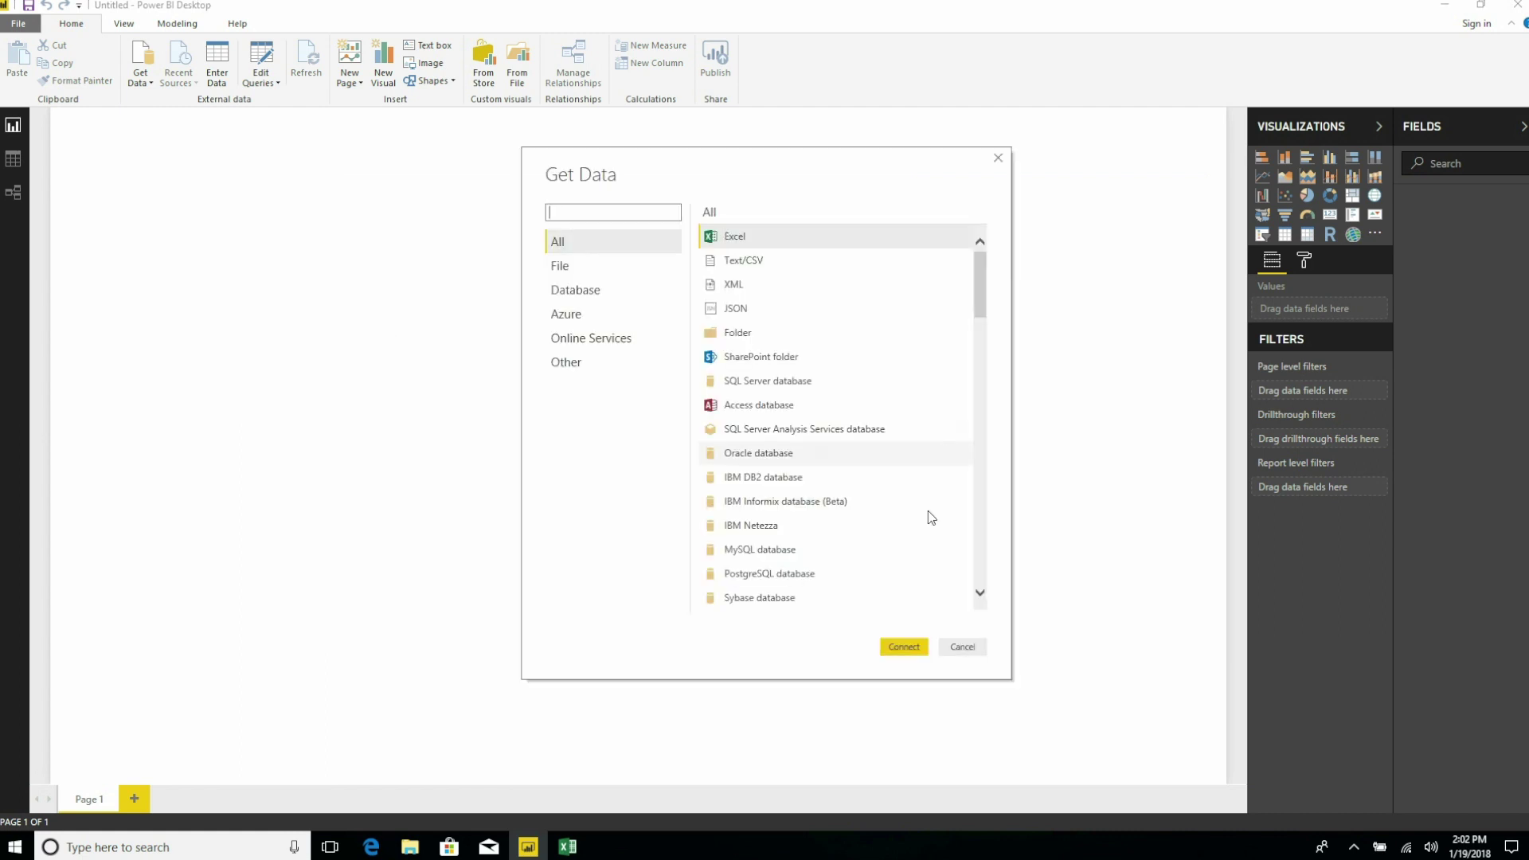
click(900, 651)
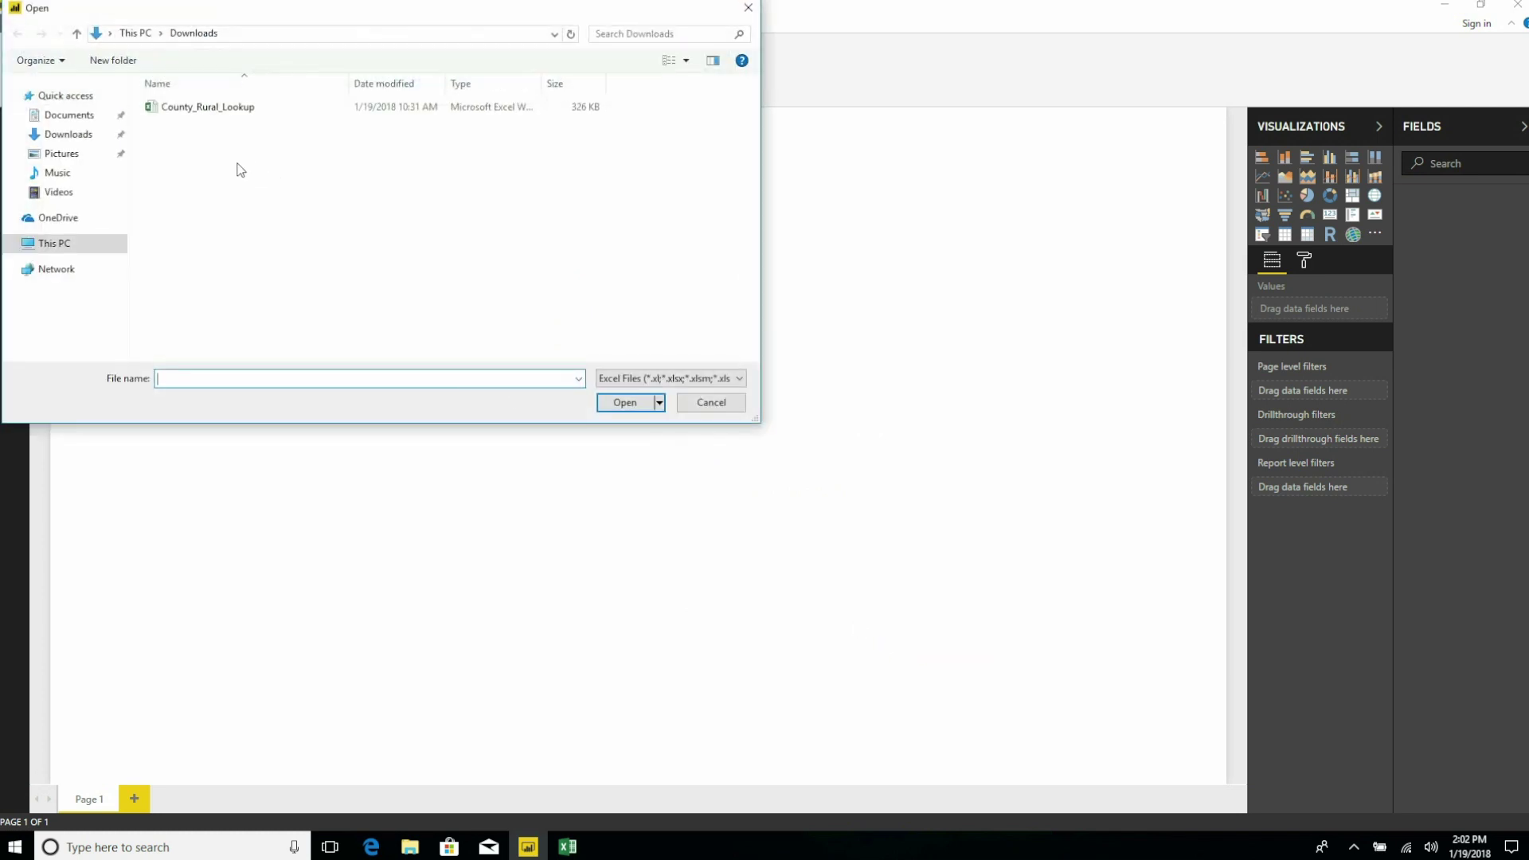
click(209, 108)
click(624, 403)
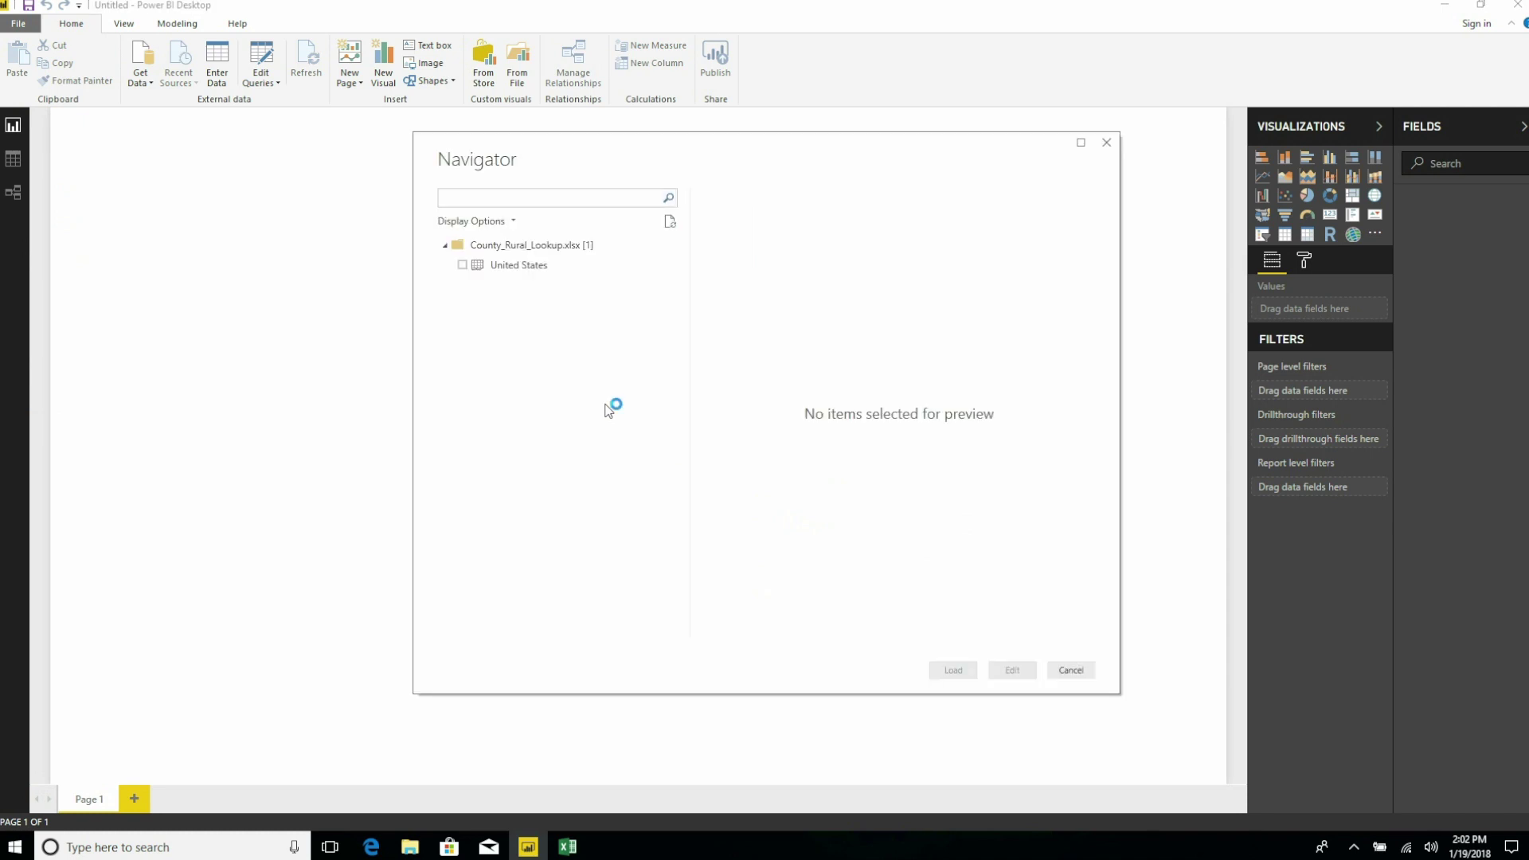
Preview the United States sheet, load it into the report and dismiss the load summary.
click(462, 265)
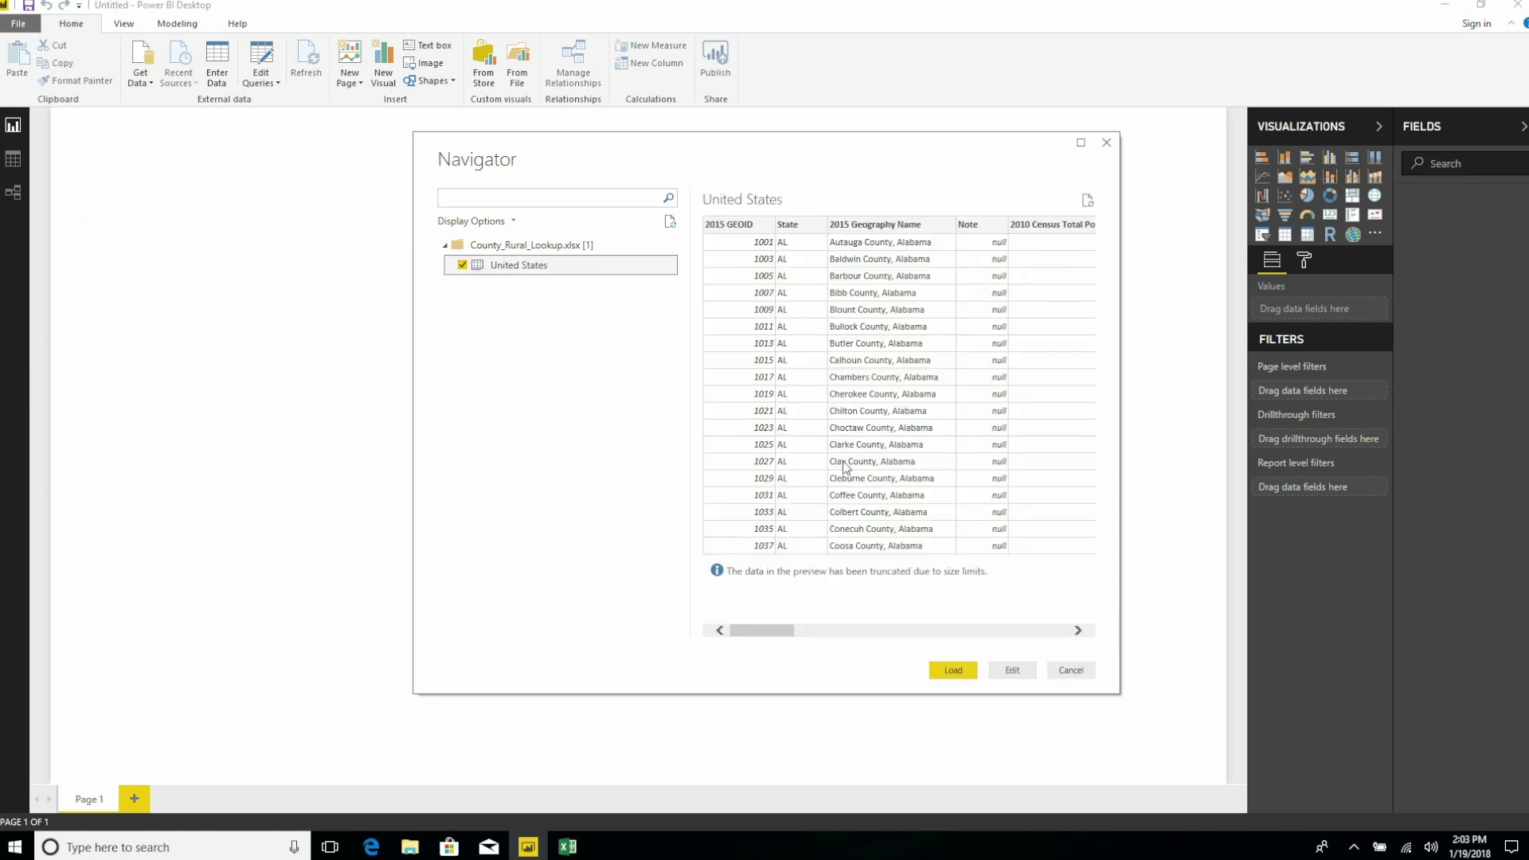
drag(789, 630, 892, 632)
click(953, 671)
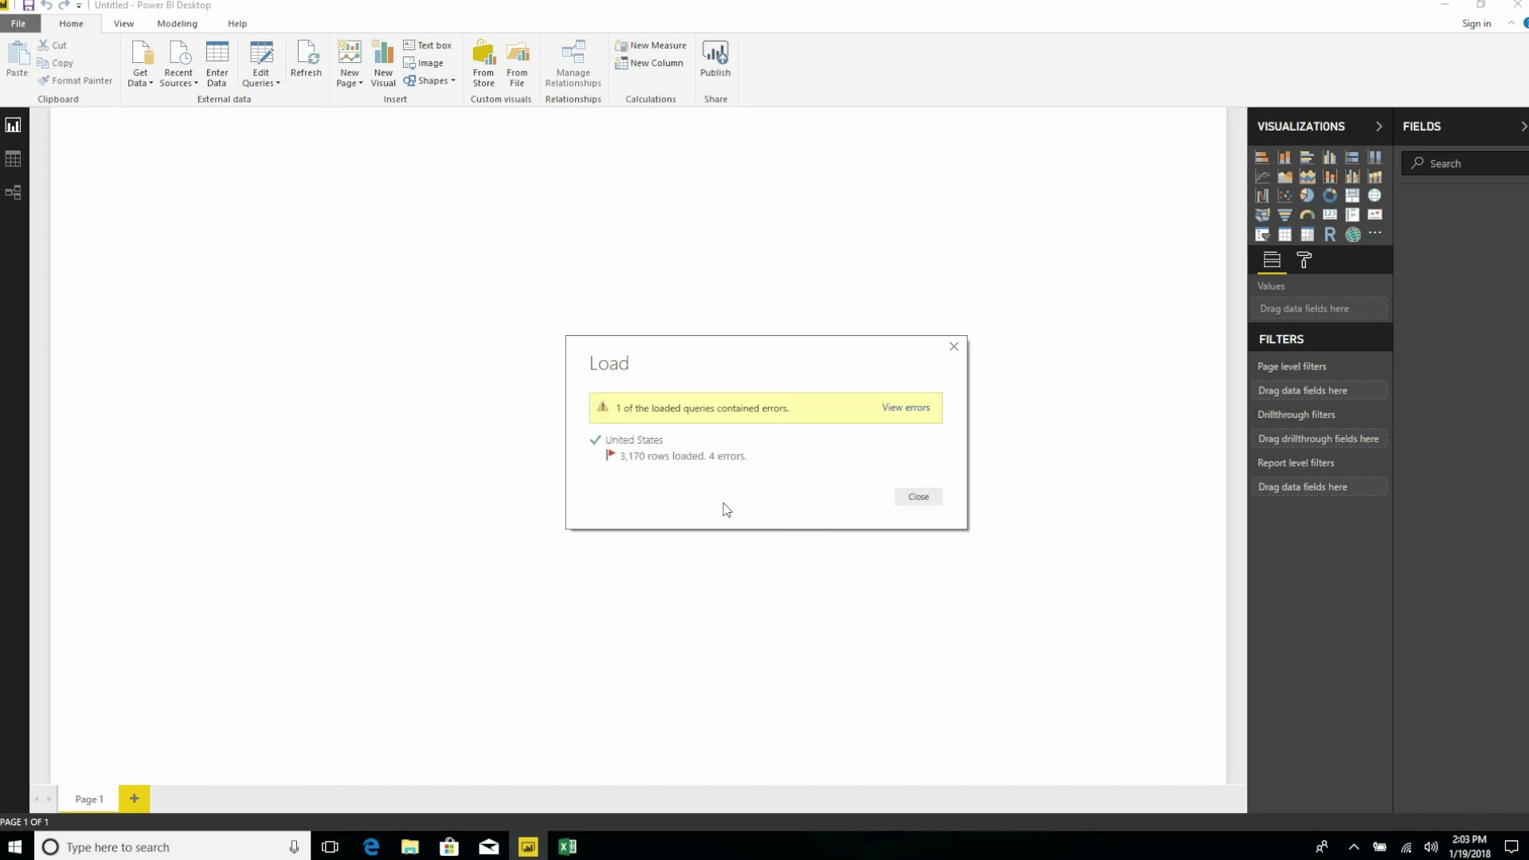
click(926, 497)
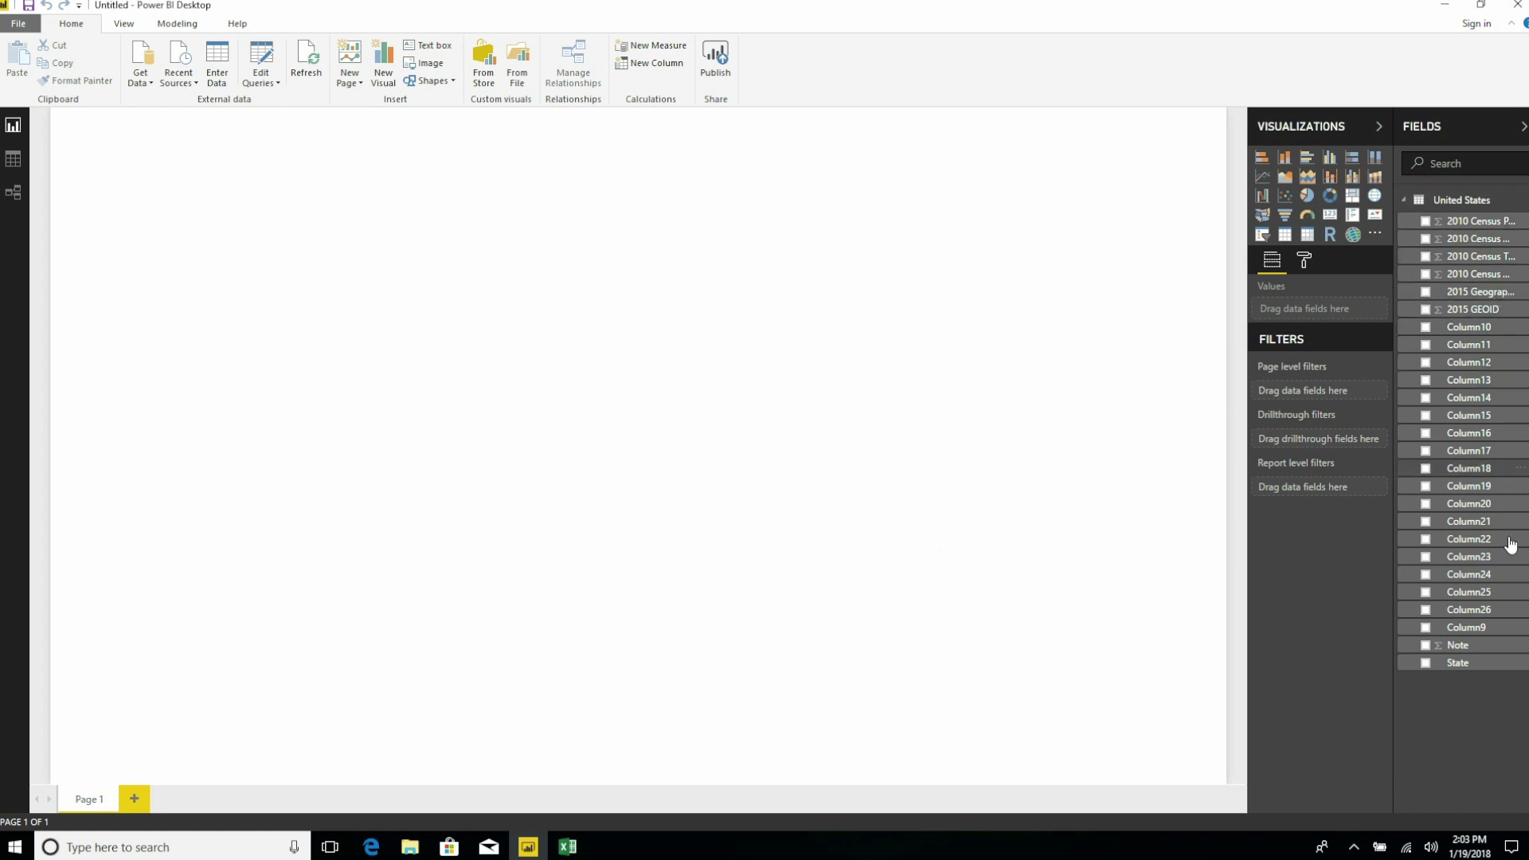
Add a table visual with the State and 2015 GEOID fields and place it near the report page's upper-left corner.
click(1286, 235)
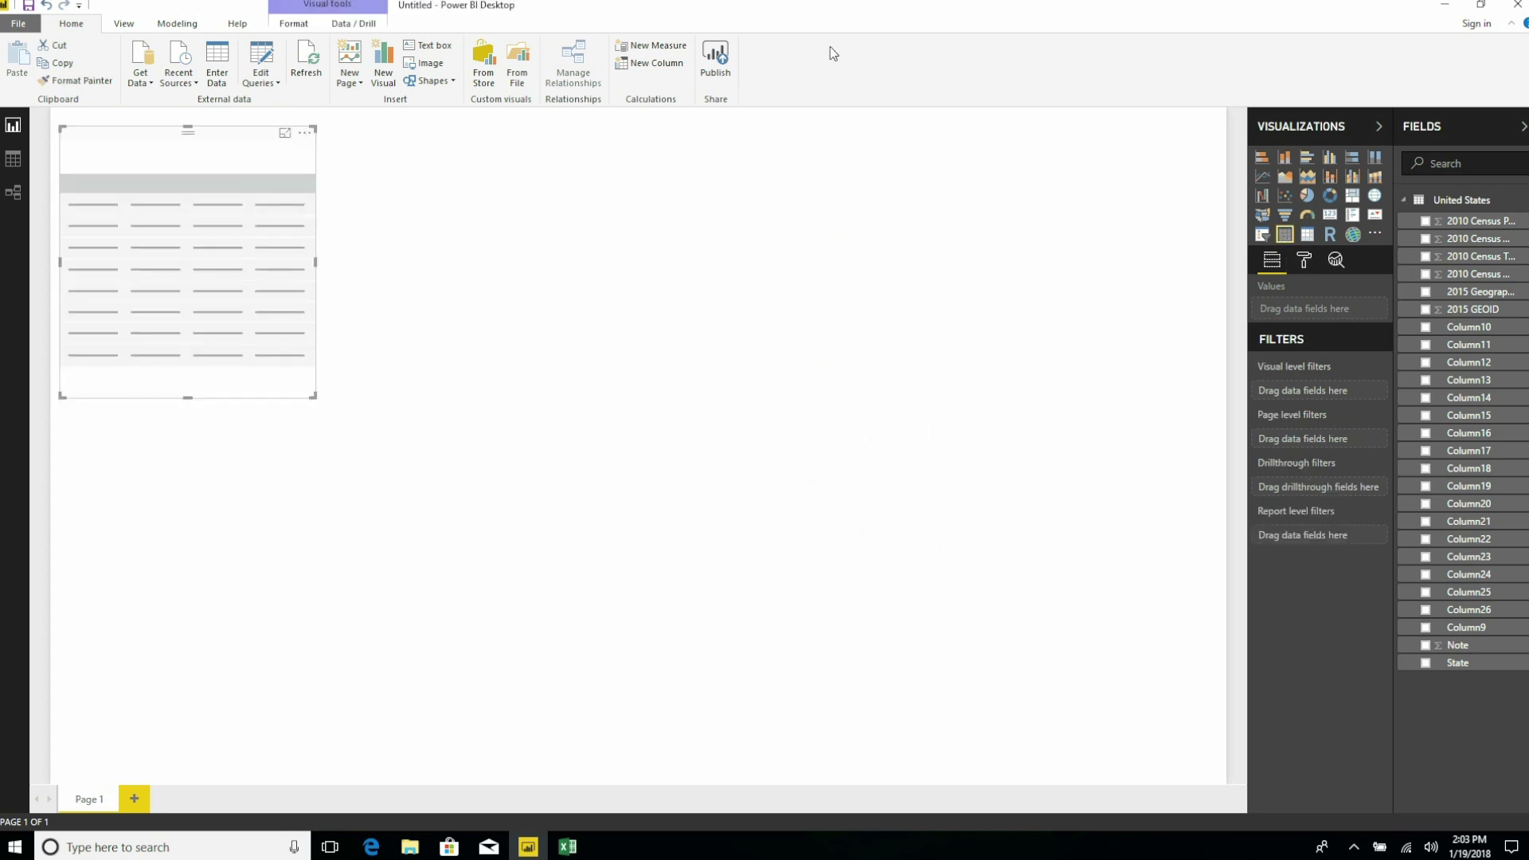
drag(255, 131, 410, 184)
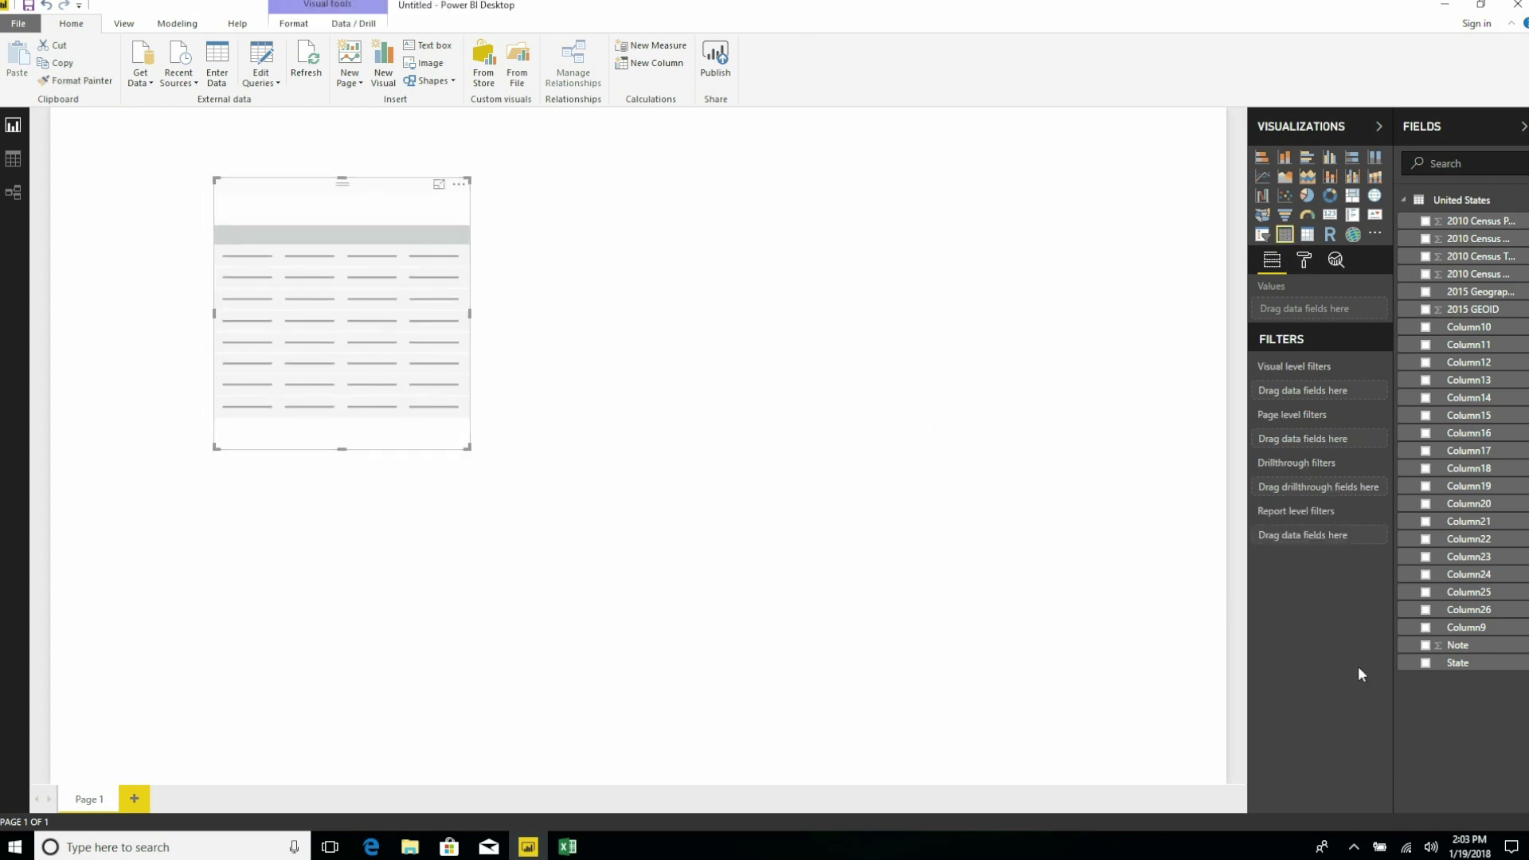
click(1425, 663)
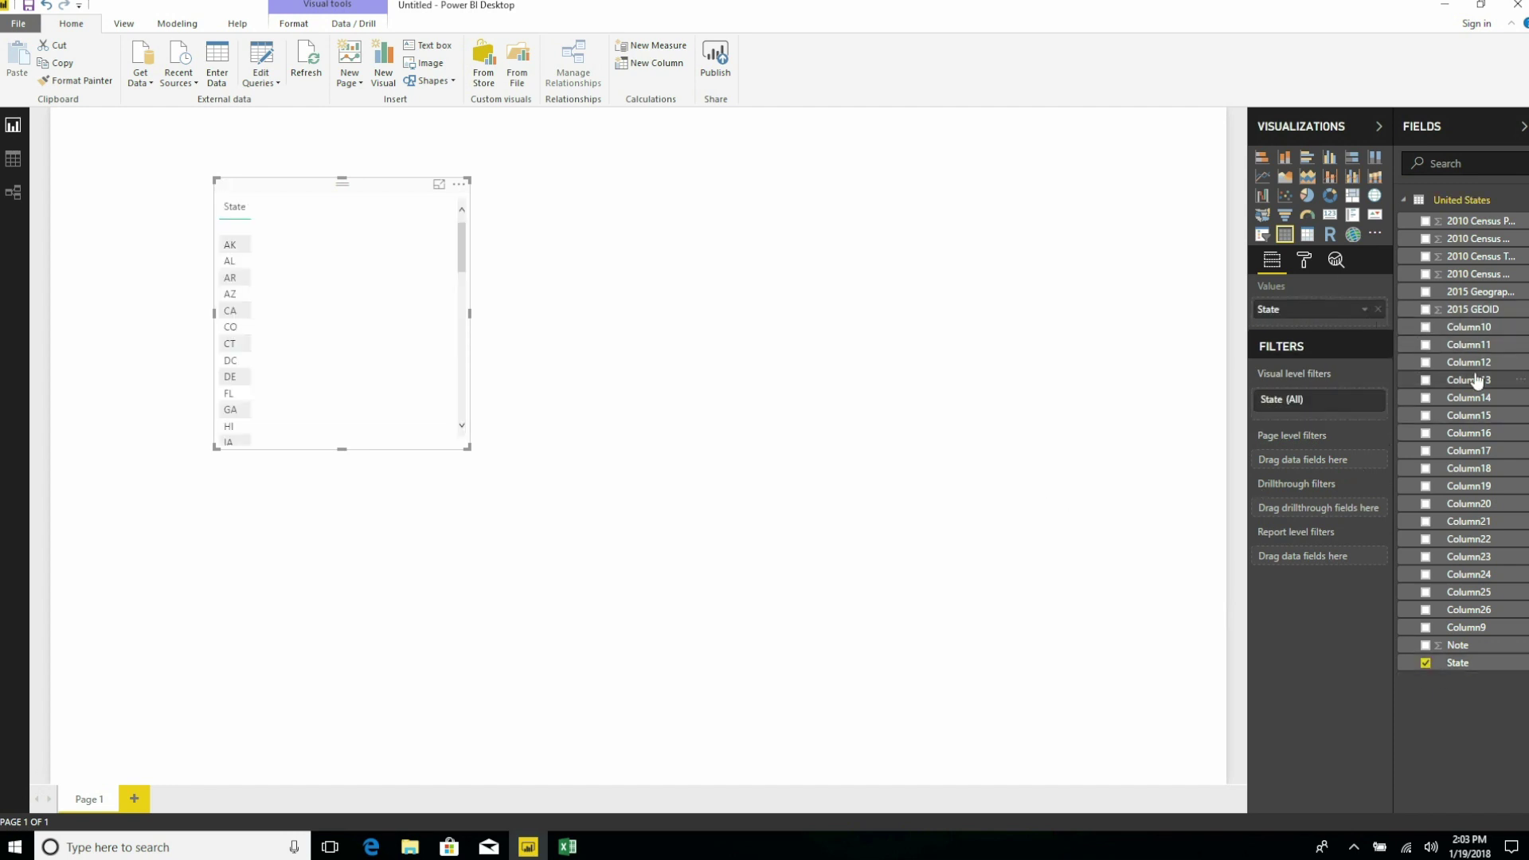
click(1425, 309)
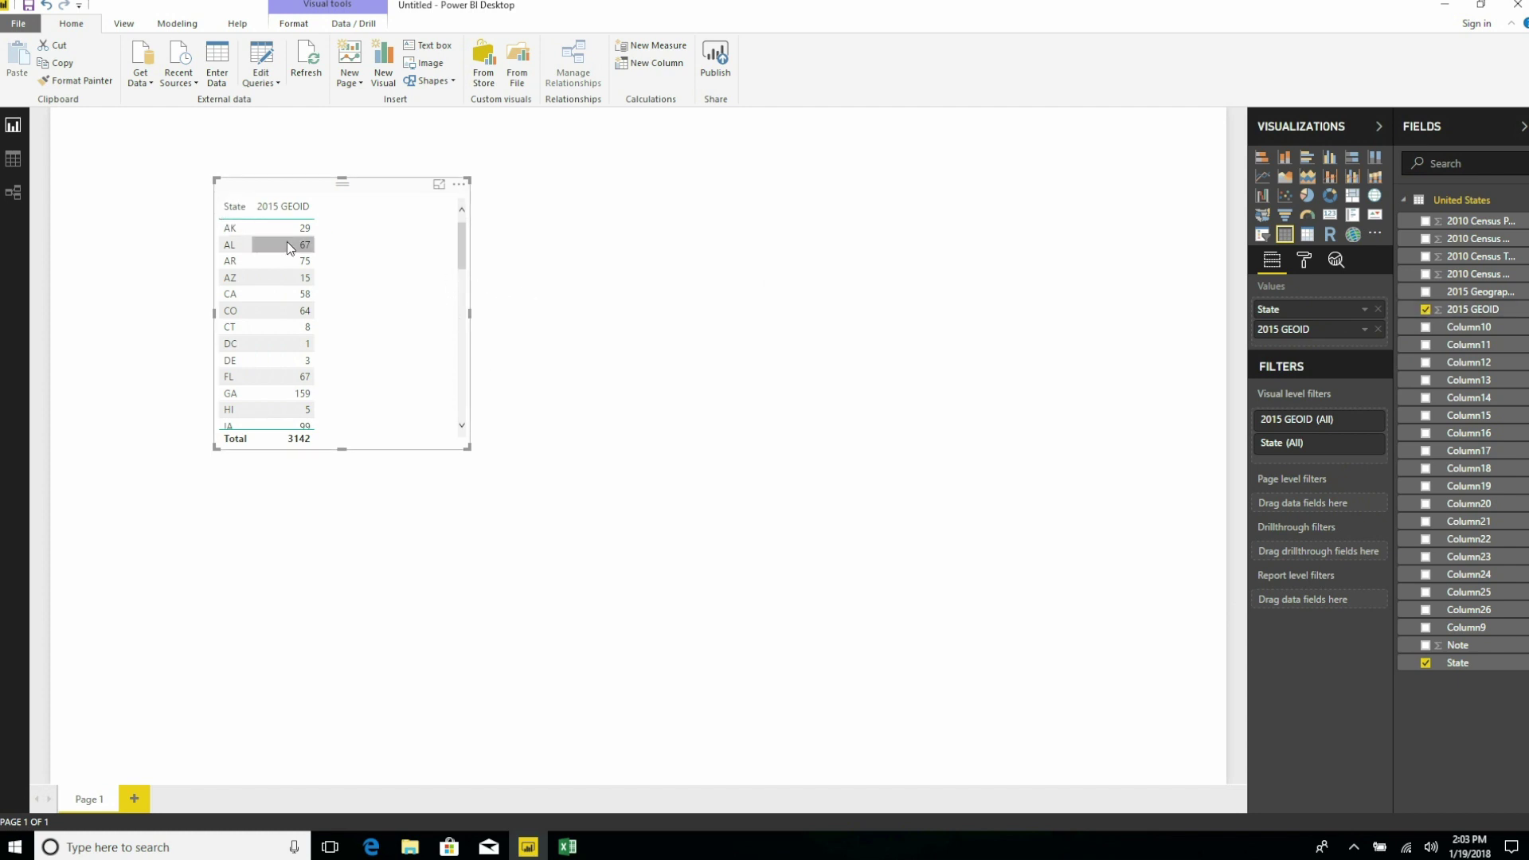
drag(258, 188, 127, 154)
click(428, 305)
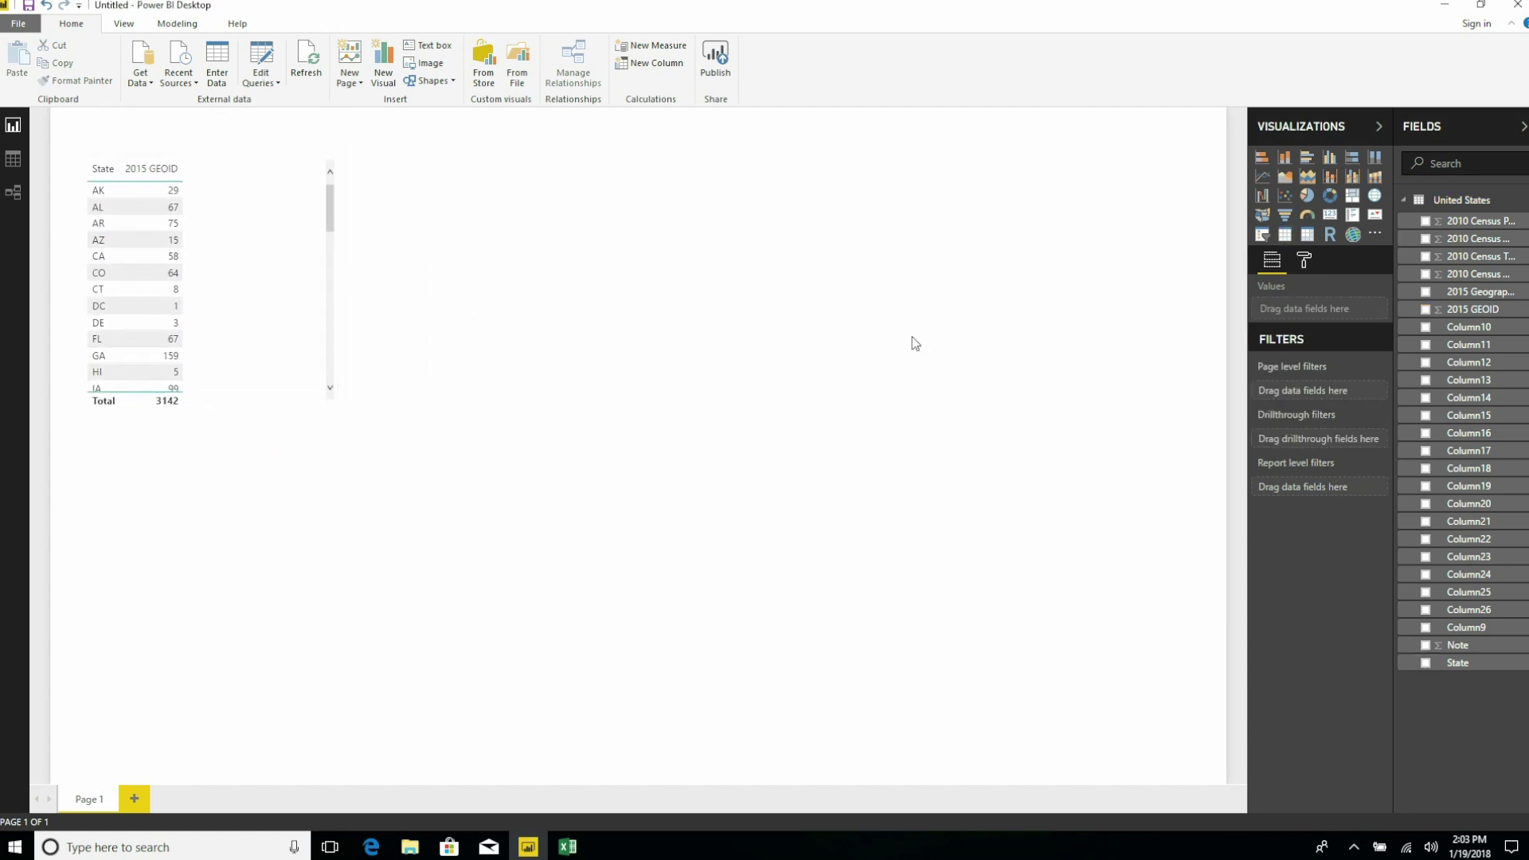
Add a stacked column chart showing 2010 Census Total Population by State, and widen the fields list to read the full names.
click(1284, 159)
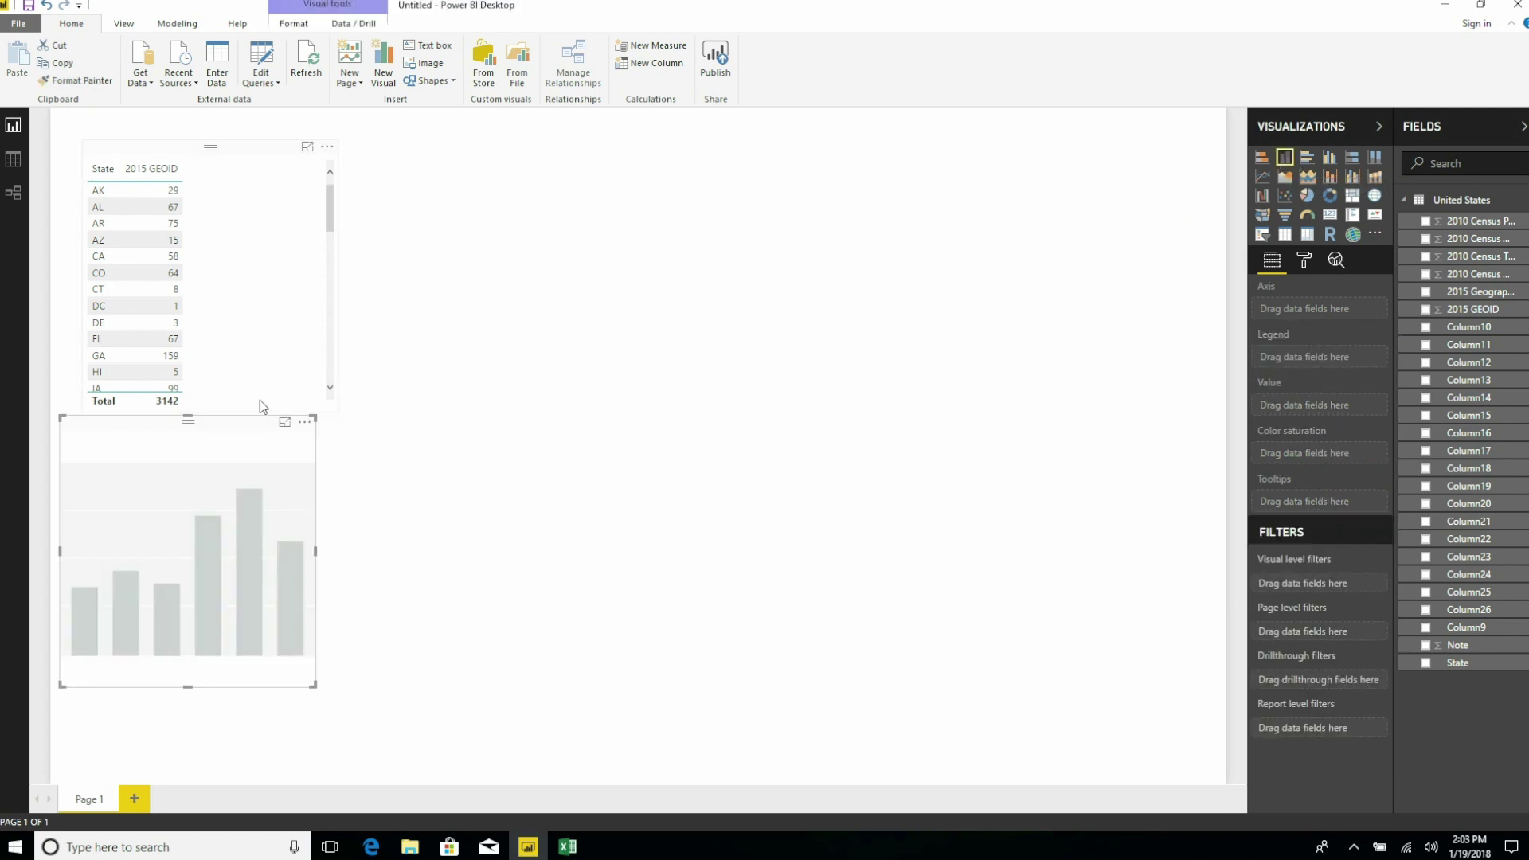
drag(234, 426, 682, 271)
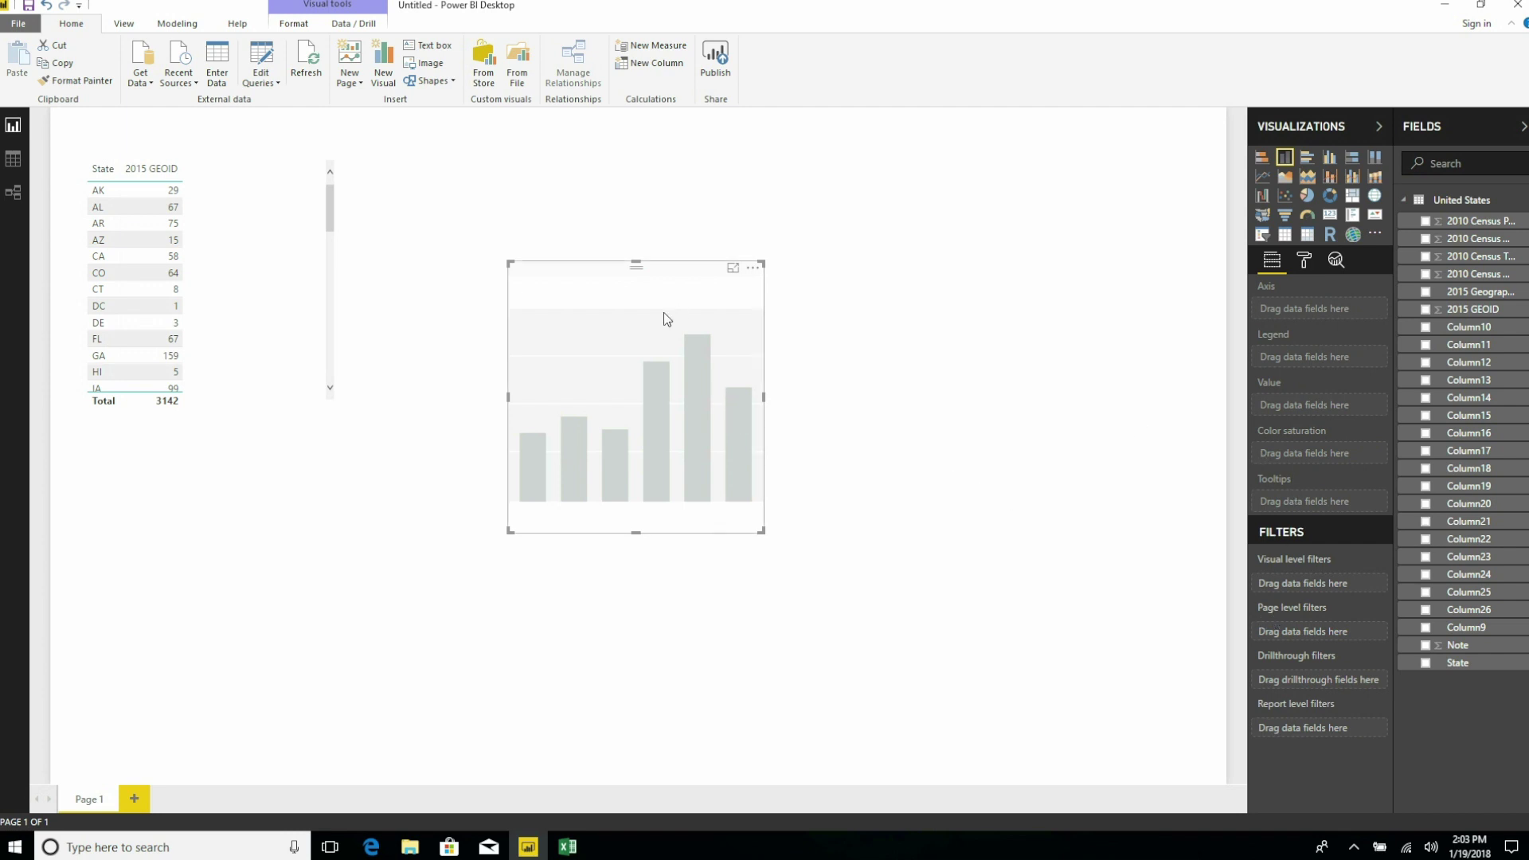
click(1426, 663)
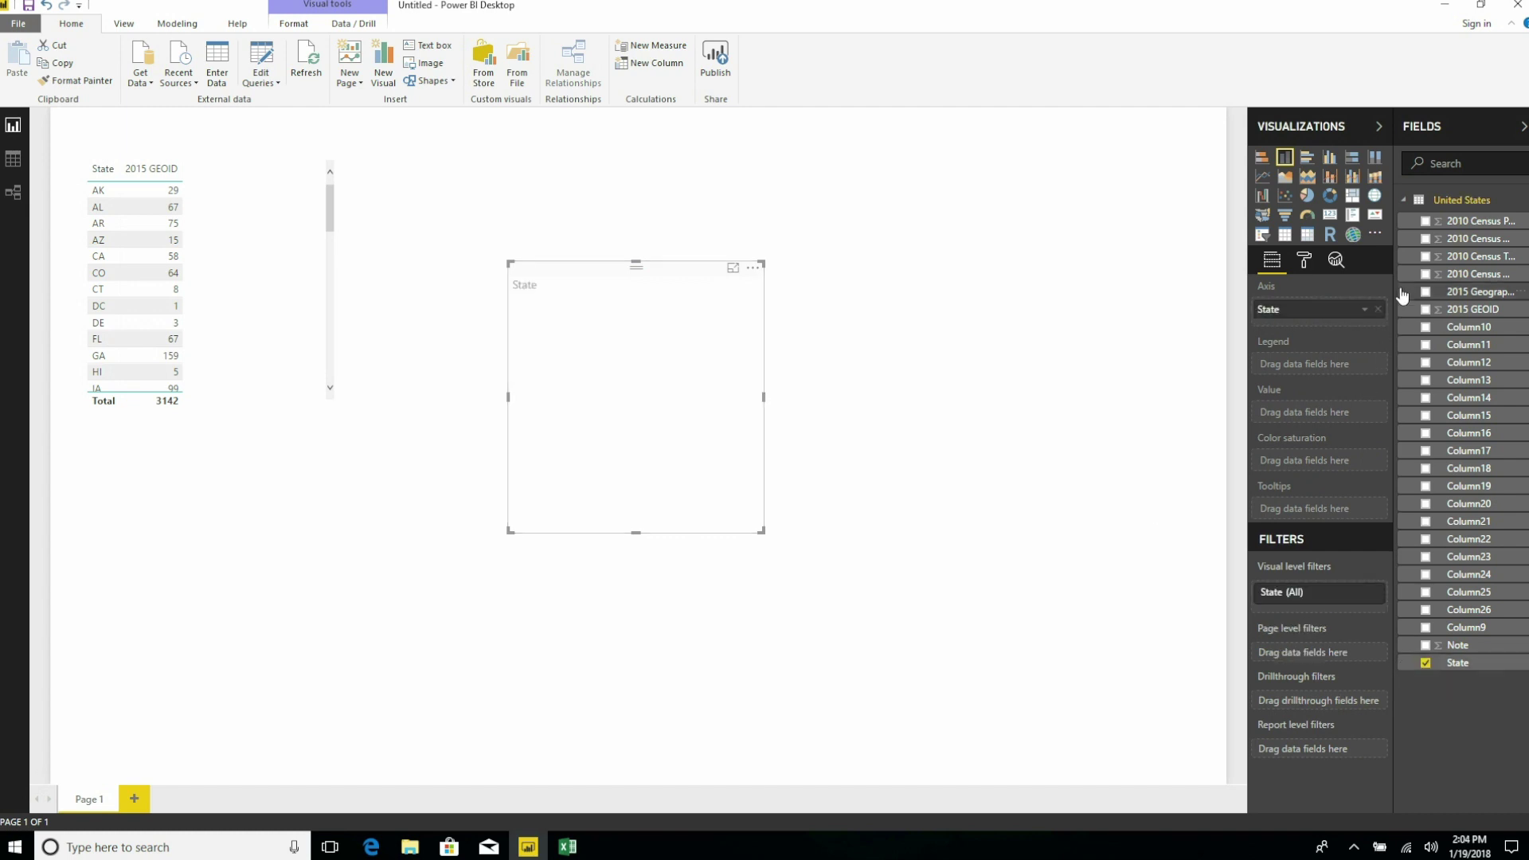
drag(1393, 271, 1279, 274)
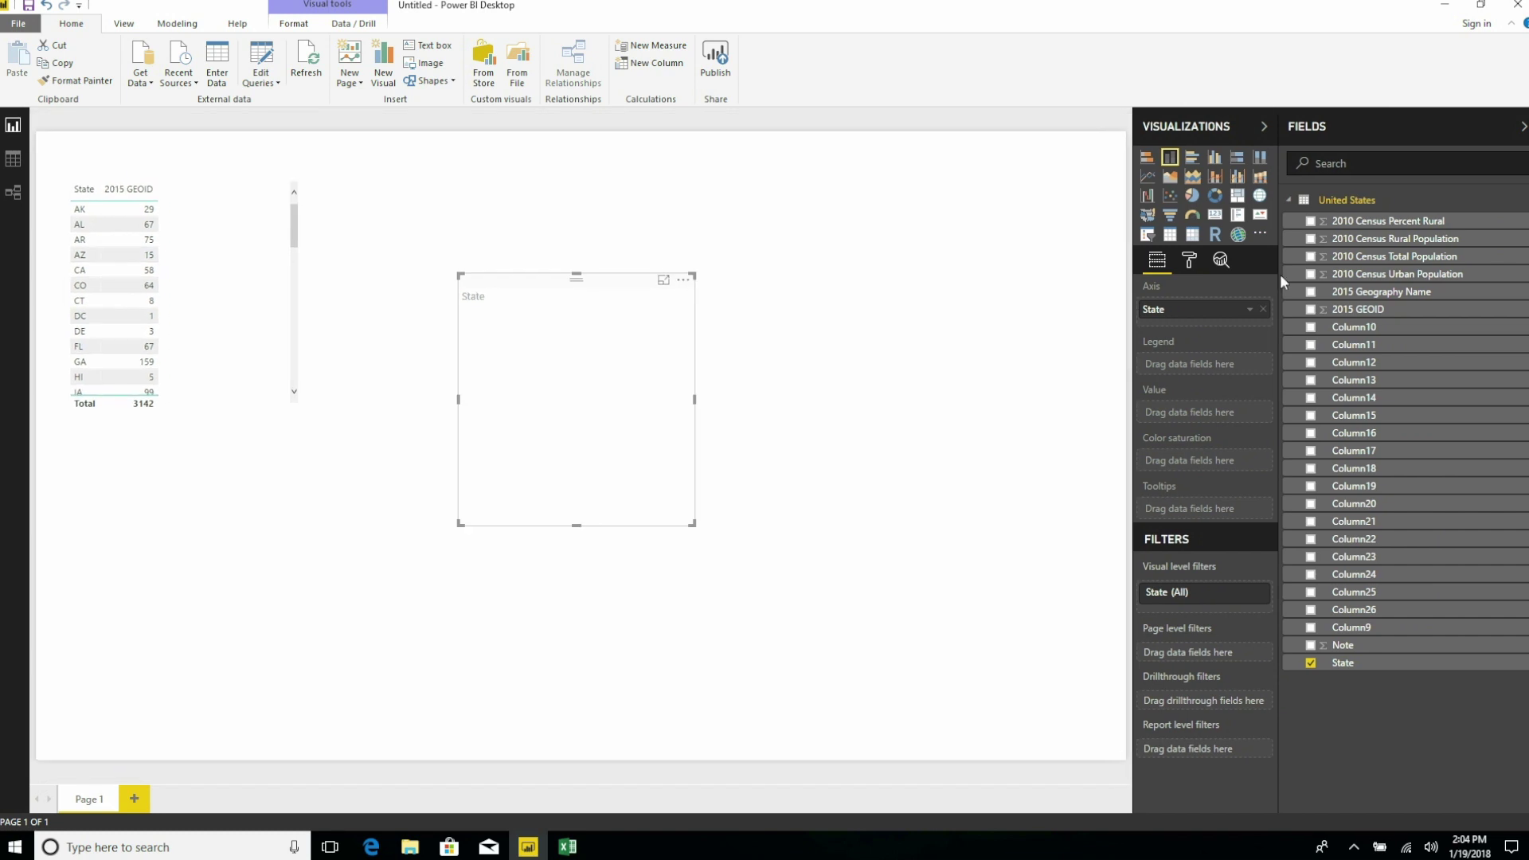
click(1314, 256)
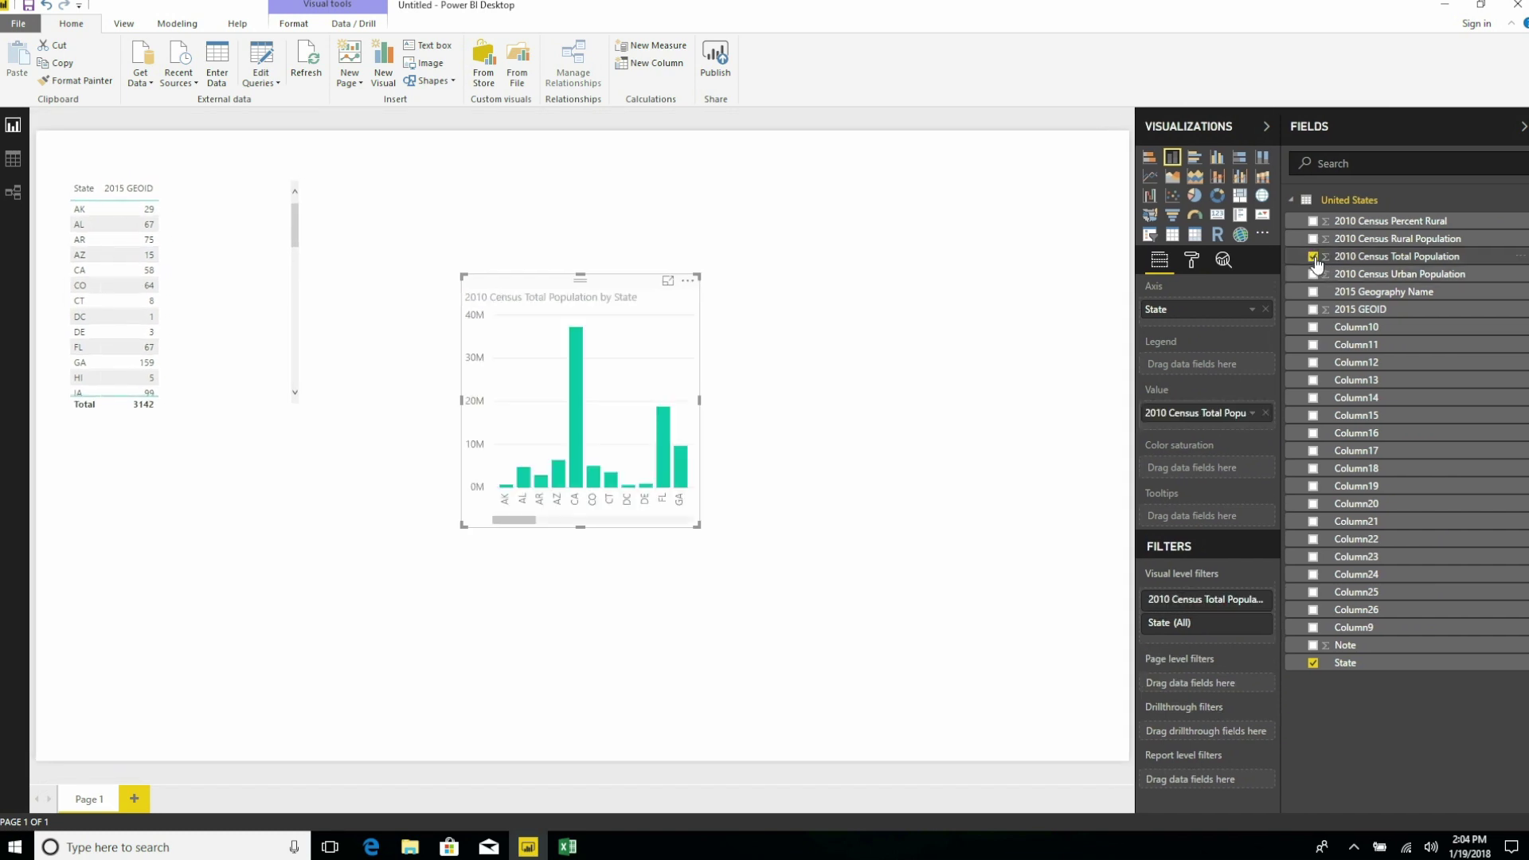
Move the population column chart to the lower edge of the page and stretch it across most of the page width.
drag(544, 275, 491, 484)
drag(645, 608, 1089, 621)
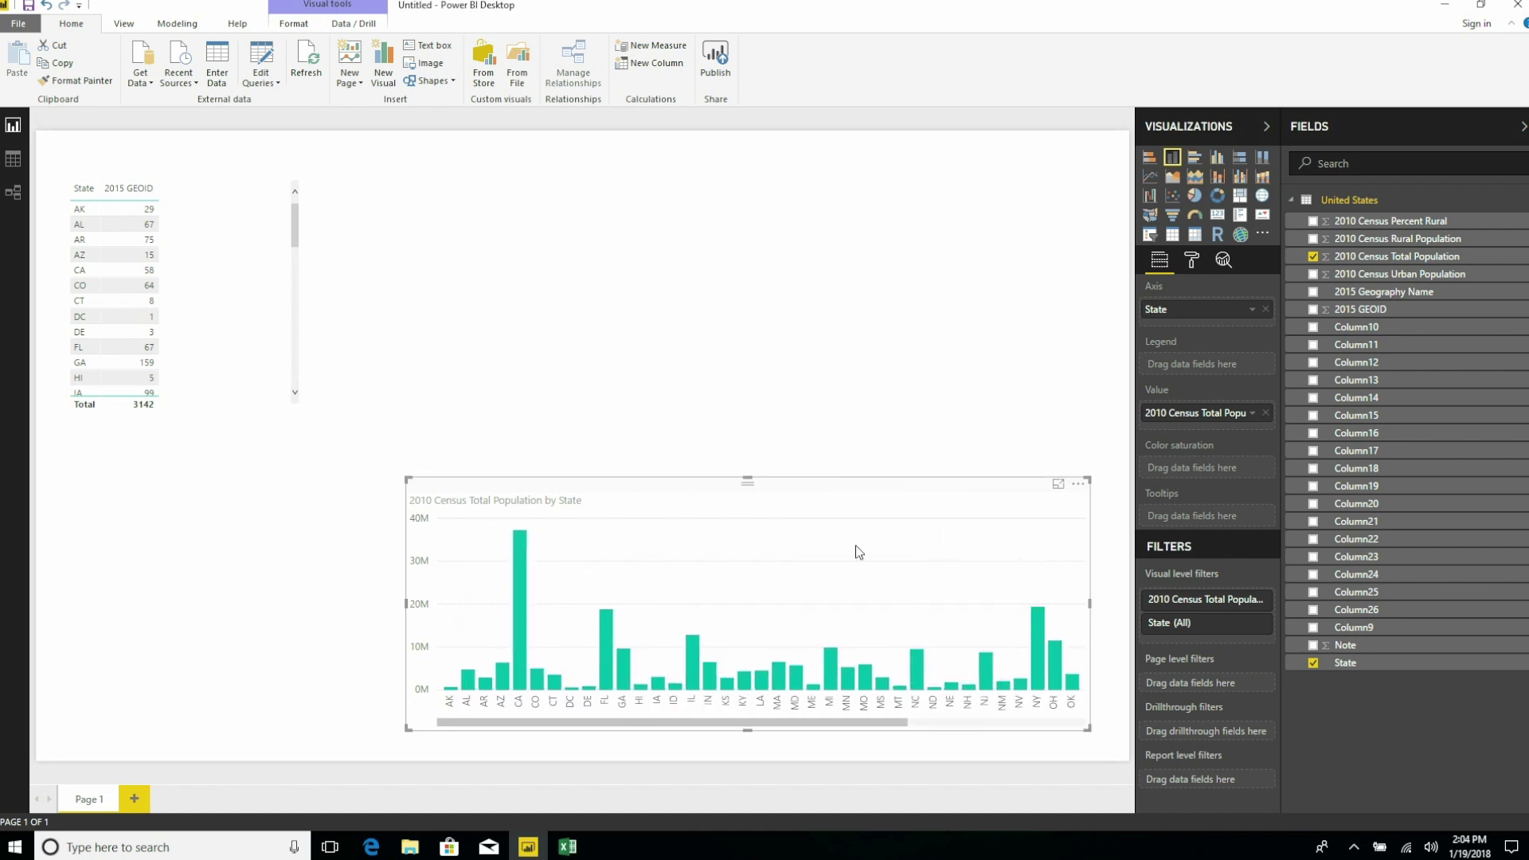
drag(811, 497, 713, 525)
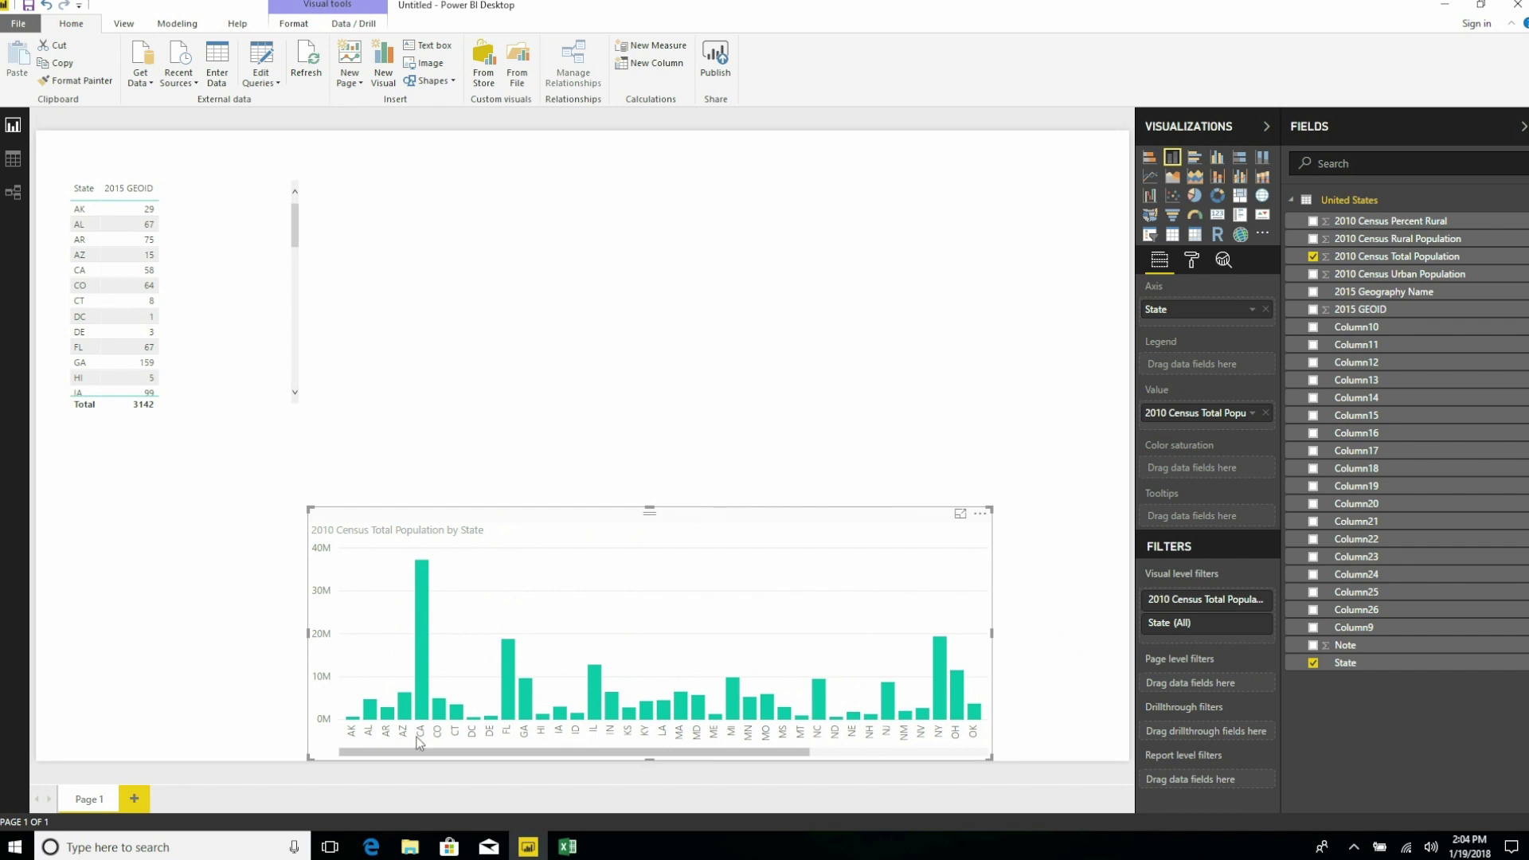
Cross-filter the table by selecting the CA column, followed by the FL column, in the population chart.
click(424, 606)
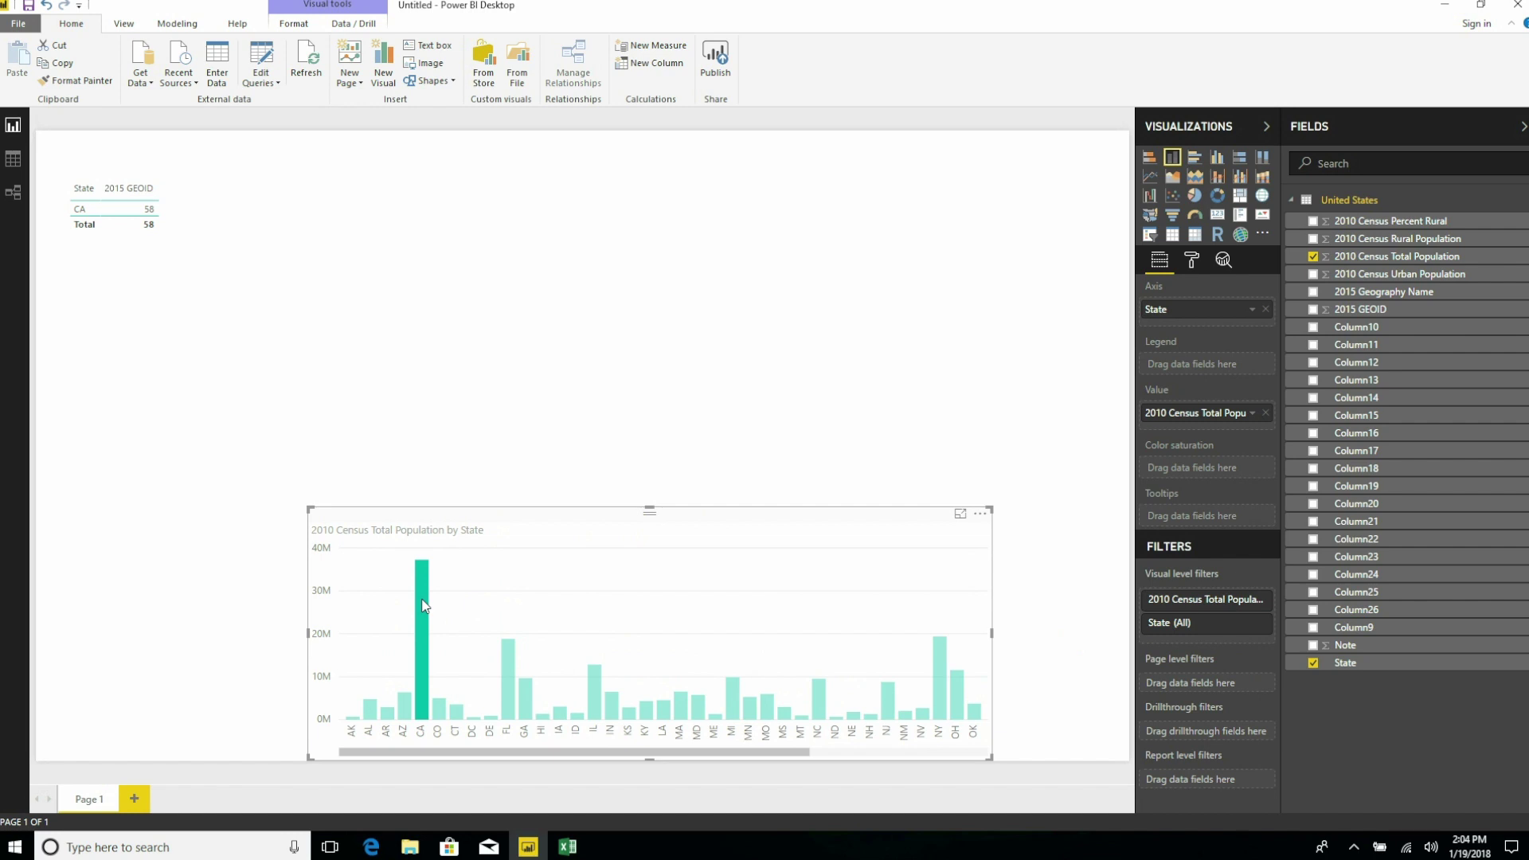
click(510, 676)
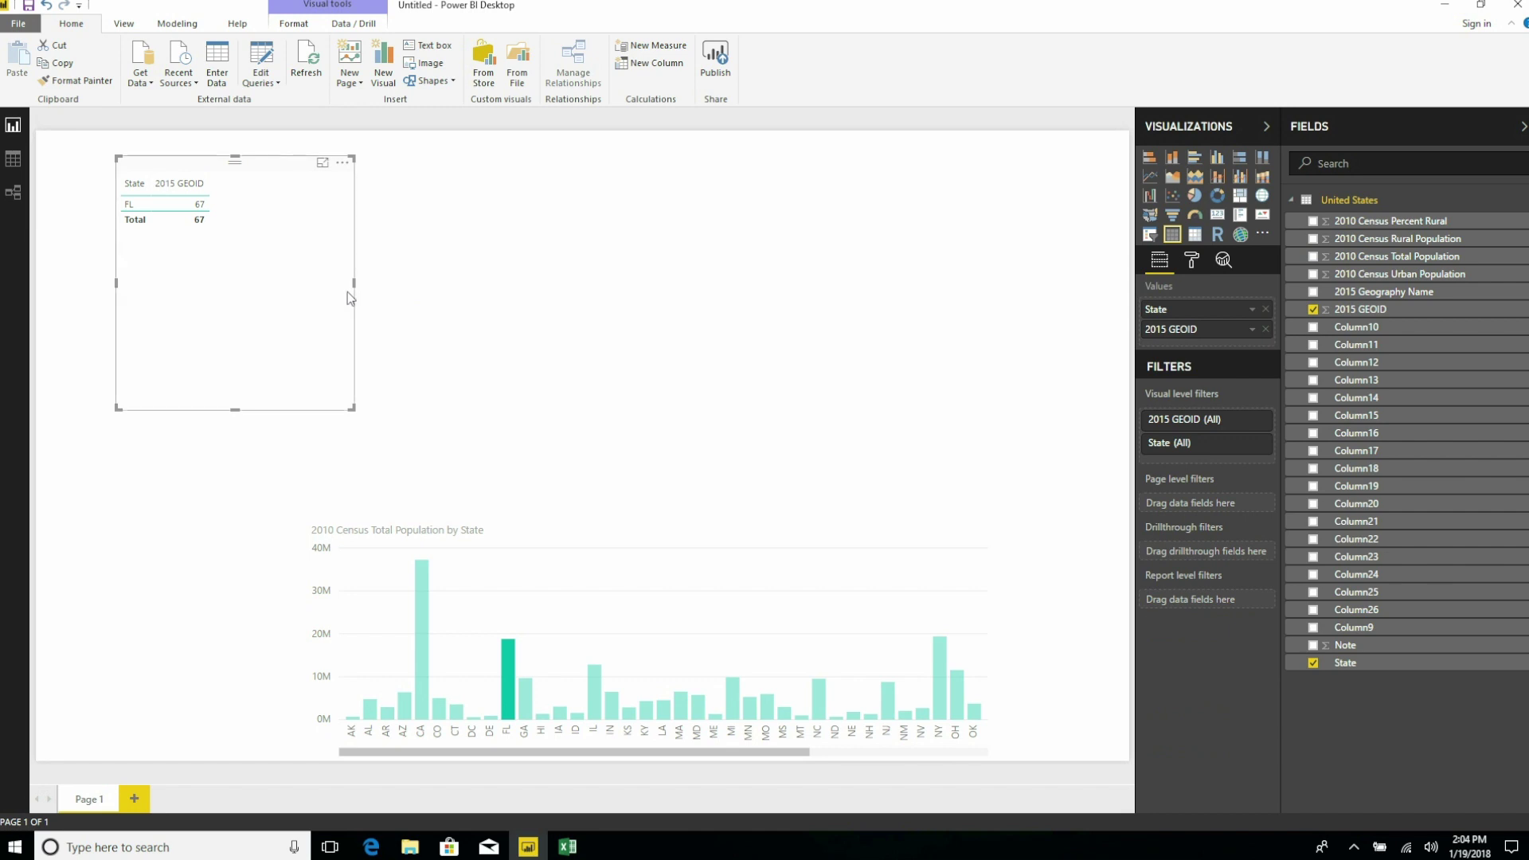
mouse_move(512, 679)
Move the state table tightly into the page's upper-left corner and deselect it.
click(488, 416)
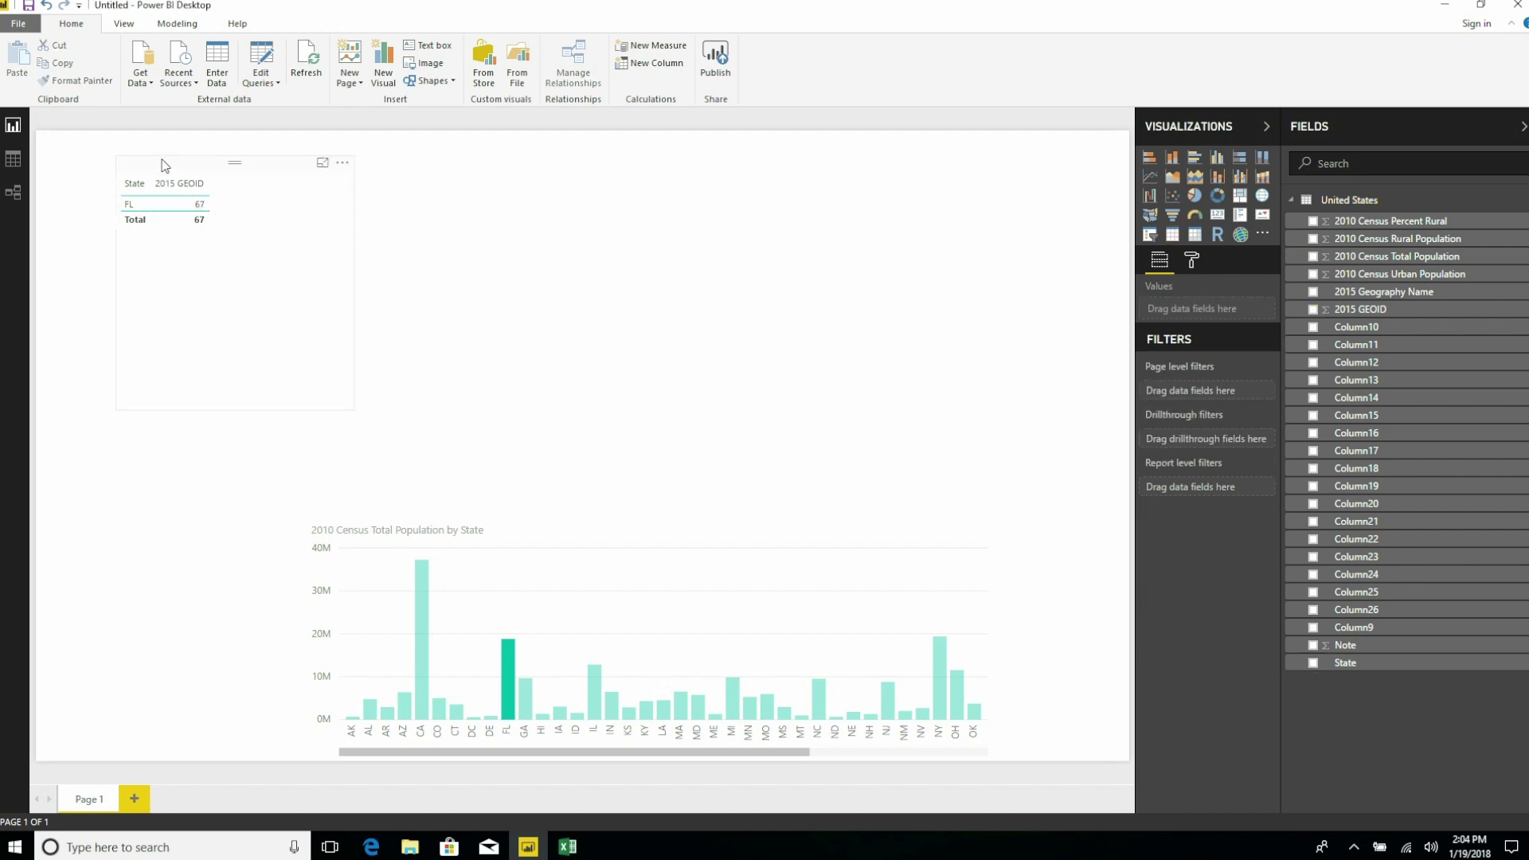
drag(164, 156, 101, 143)
click(396, 293)
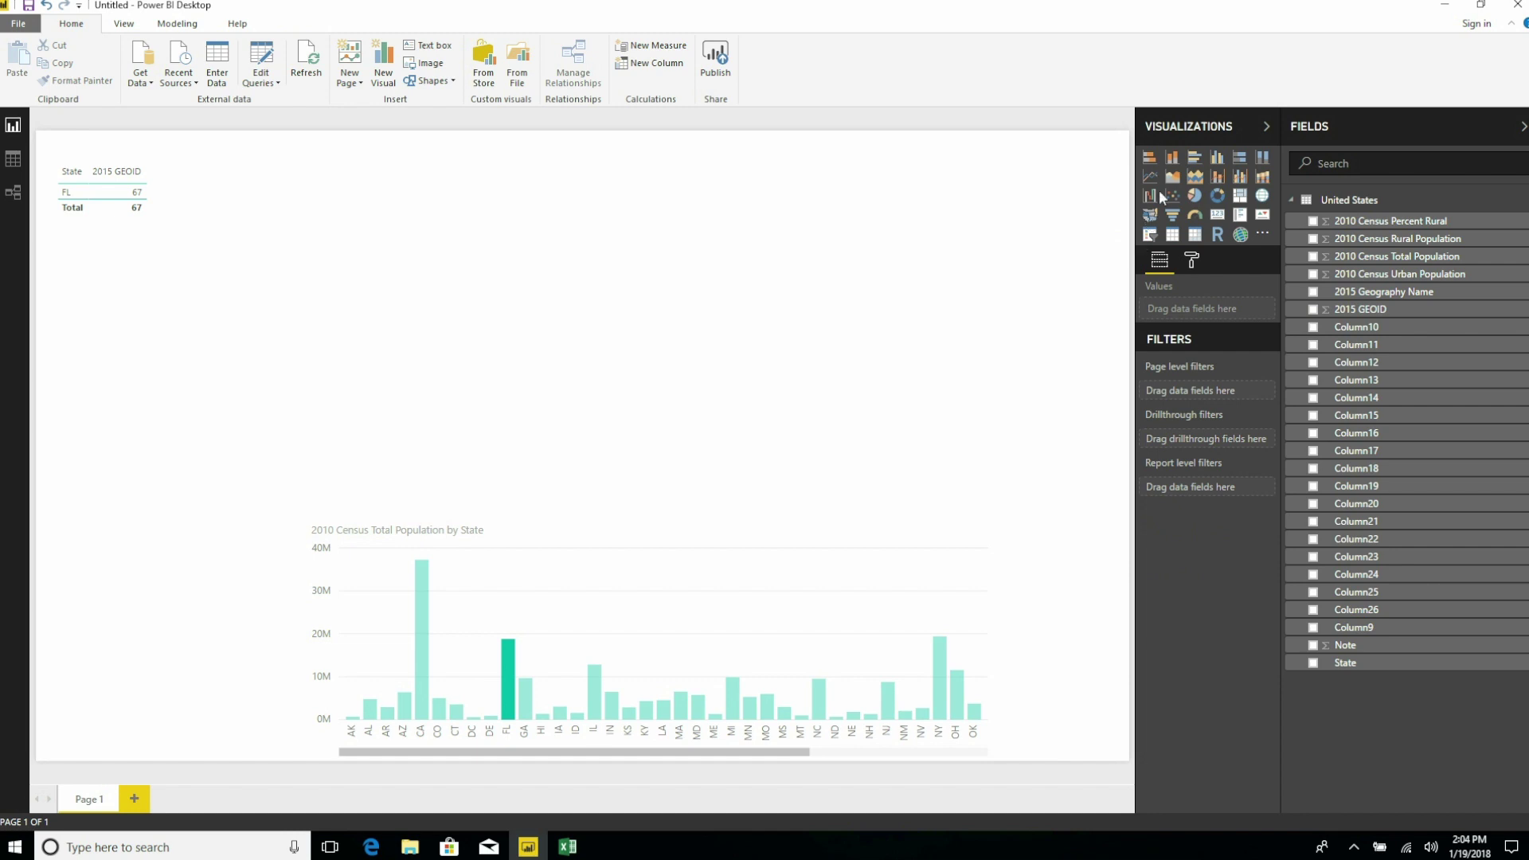
Add a pie chart of 2010 Census Rural Population and 2010 Census Urban Population, widen it and place it beside the state table.
click(1201, 199)
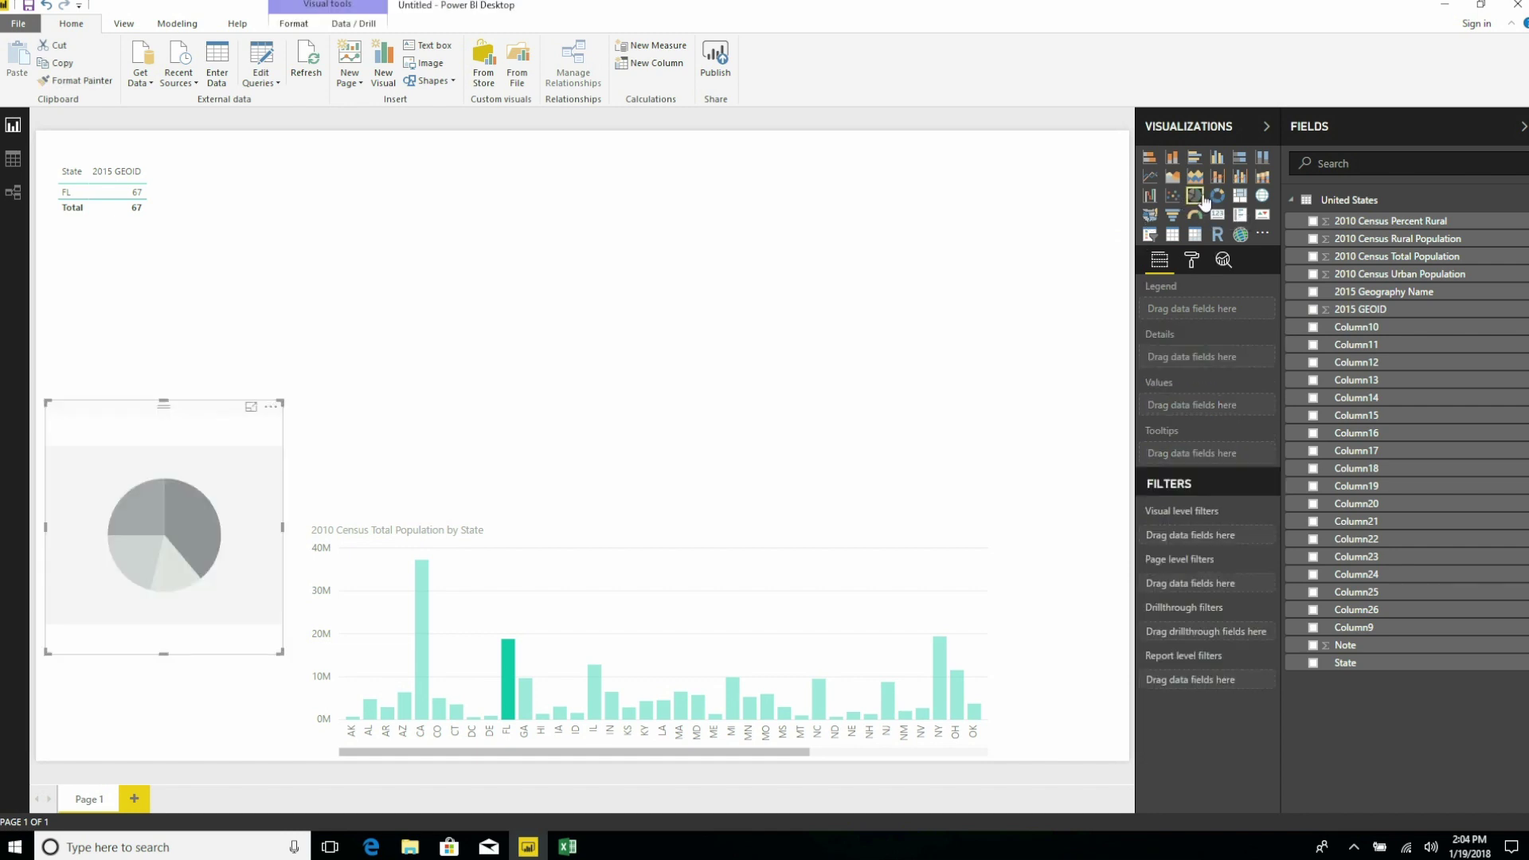
drag(140, 406, 551, 193)
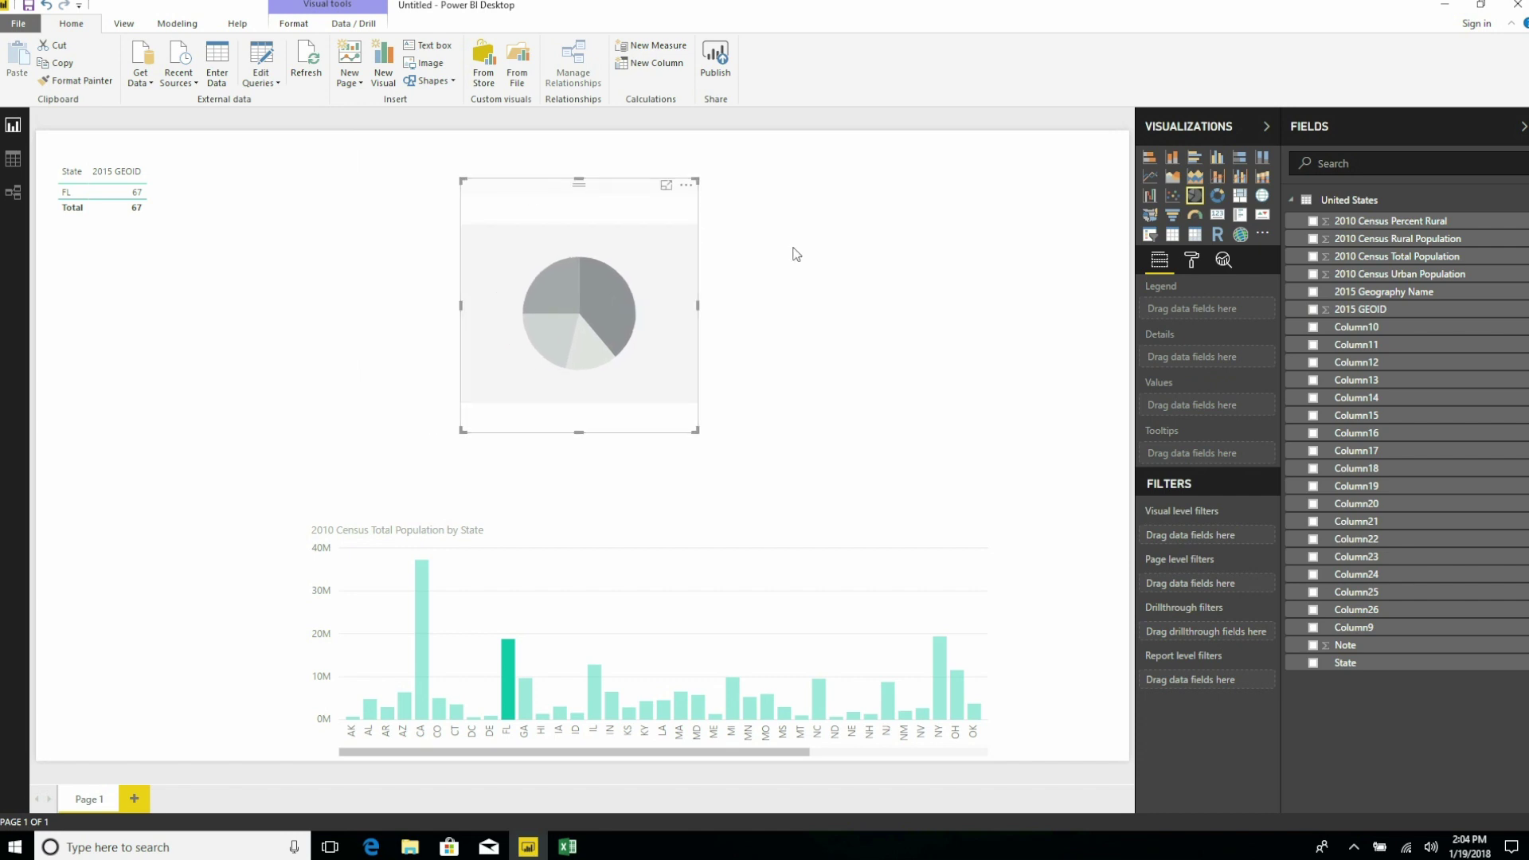
click(1314, 239)
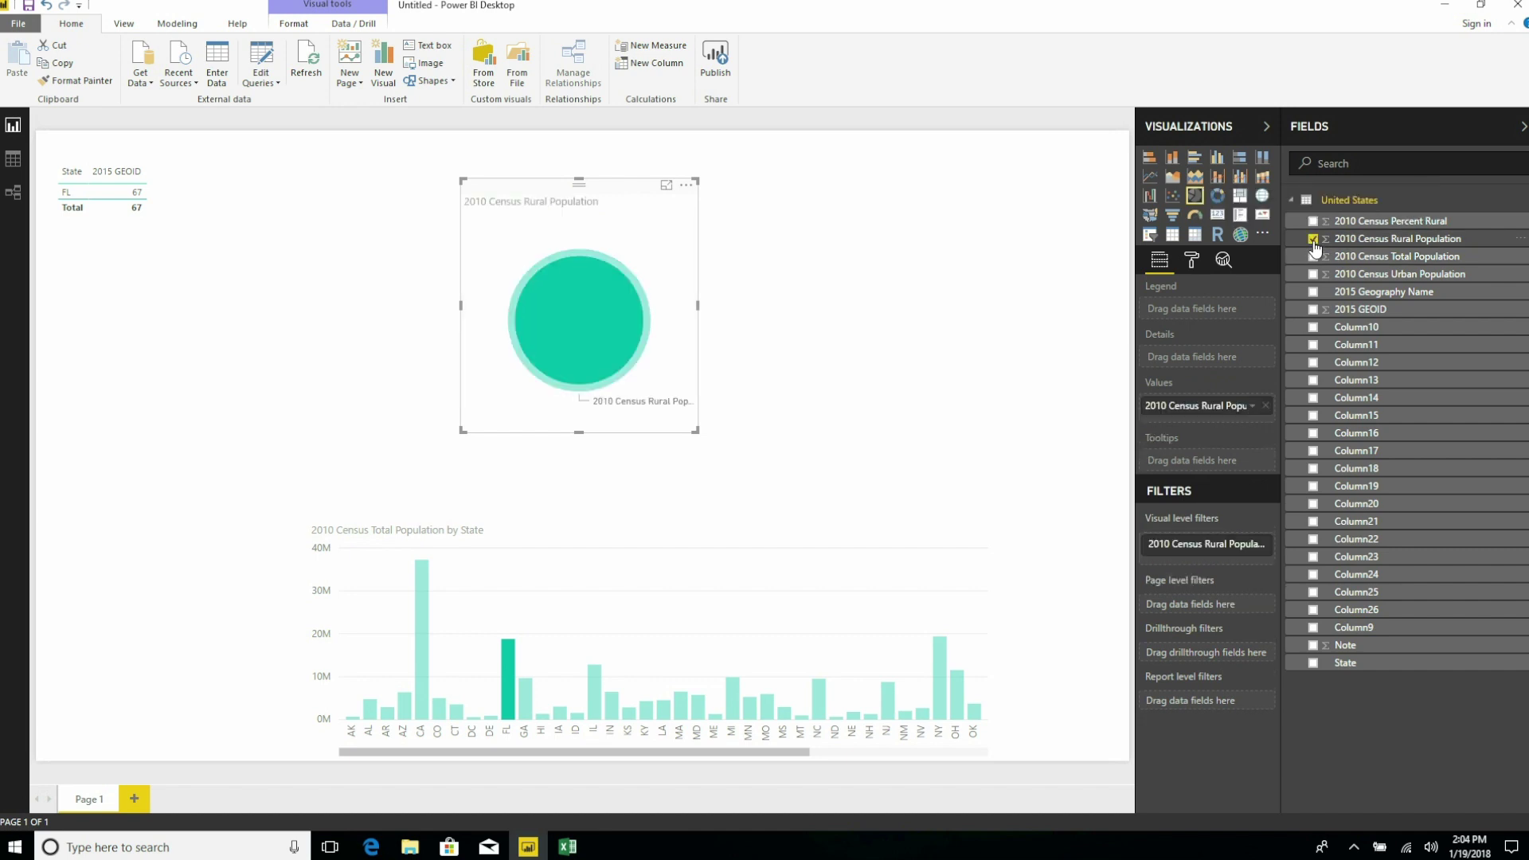
click(1313, 274)
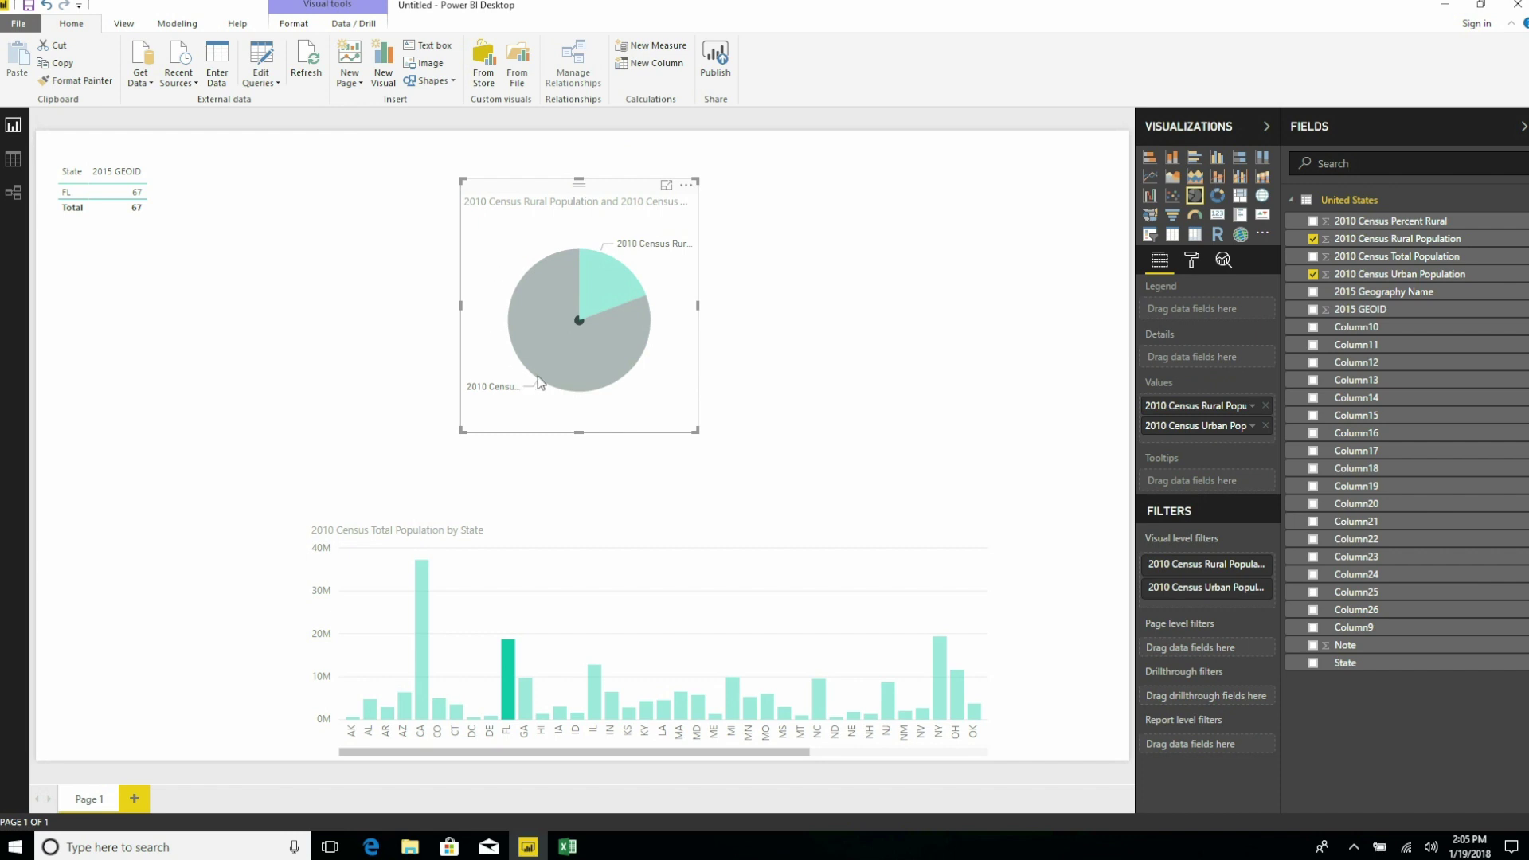
drag(697, 305, 900, 316)
drag(623, 189, 362, 171)
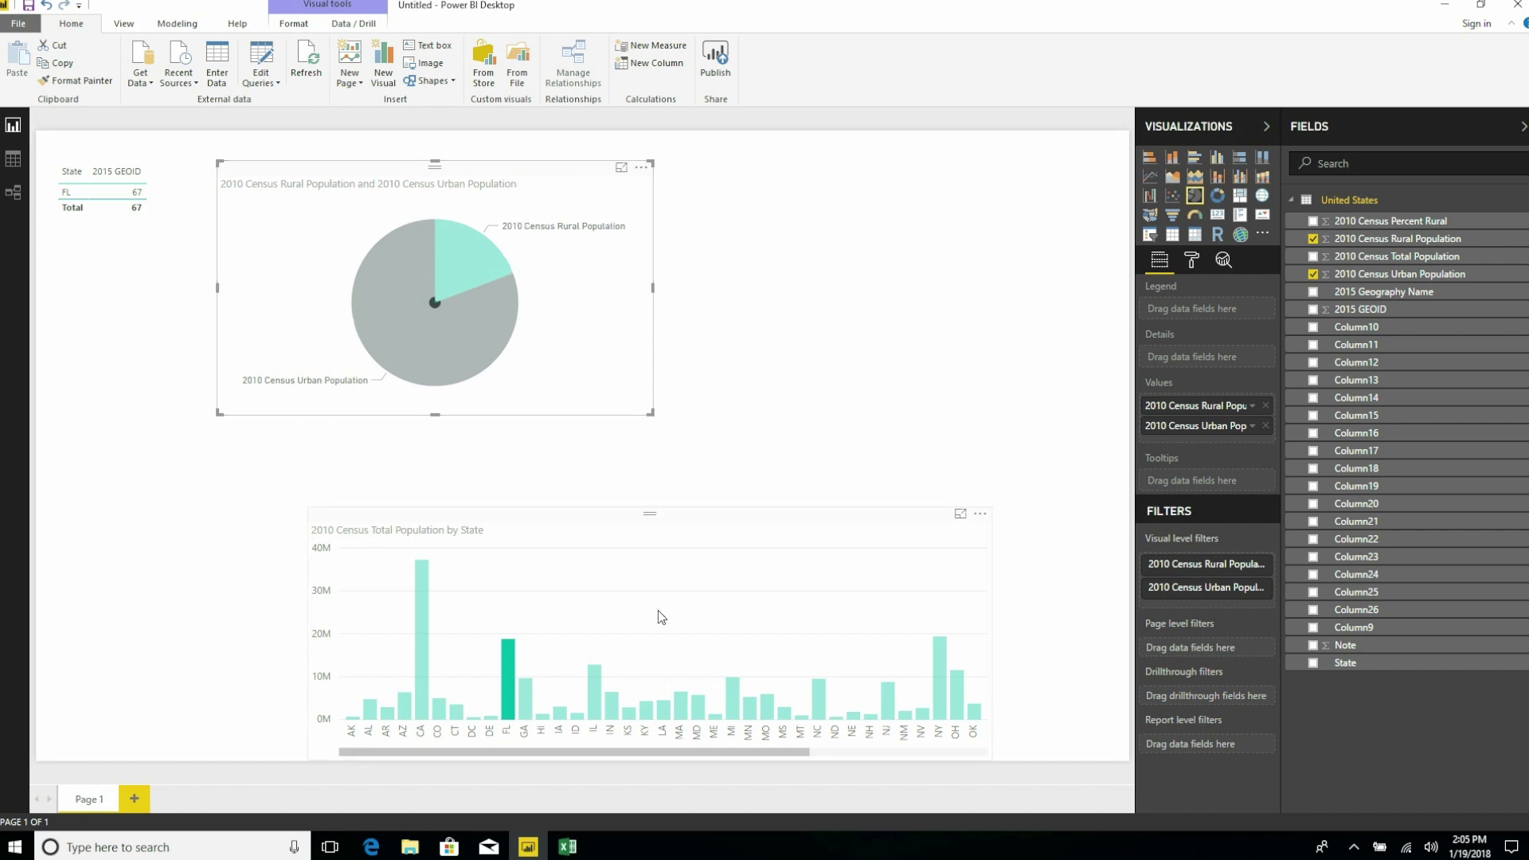
Clear the FL selection in the column chart and leave no visual selected.
click(511, 667)
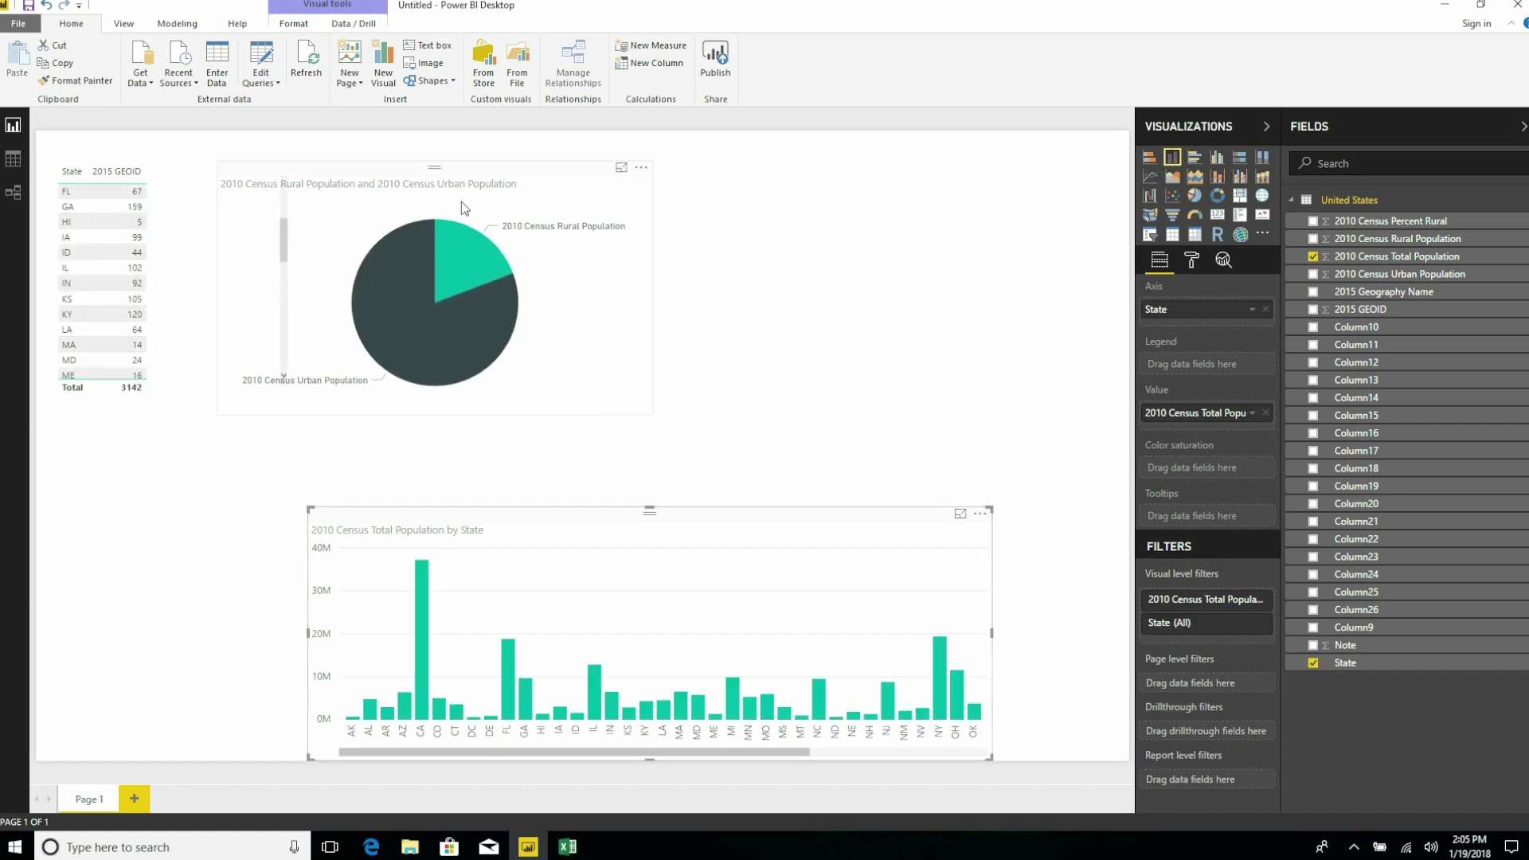
click(452, 183)
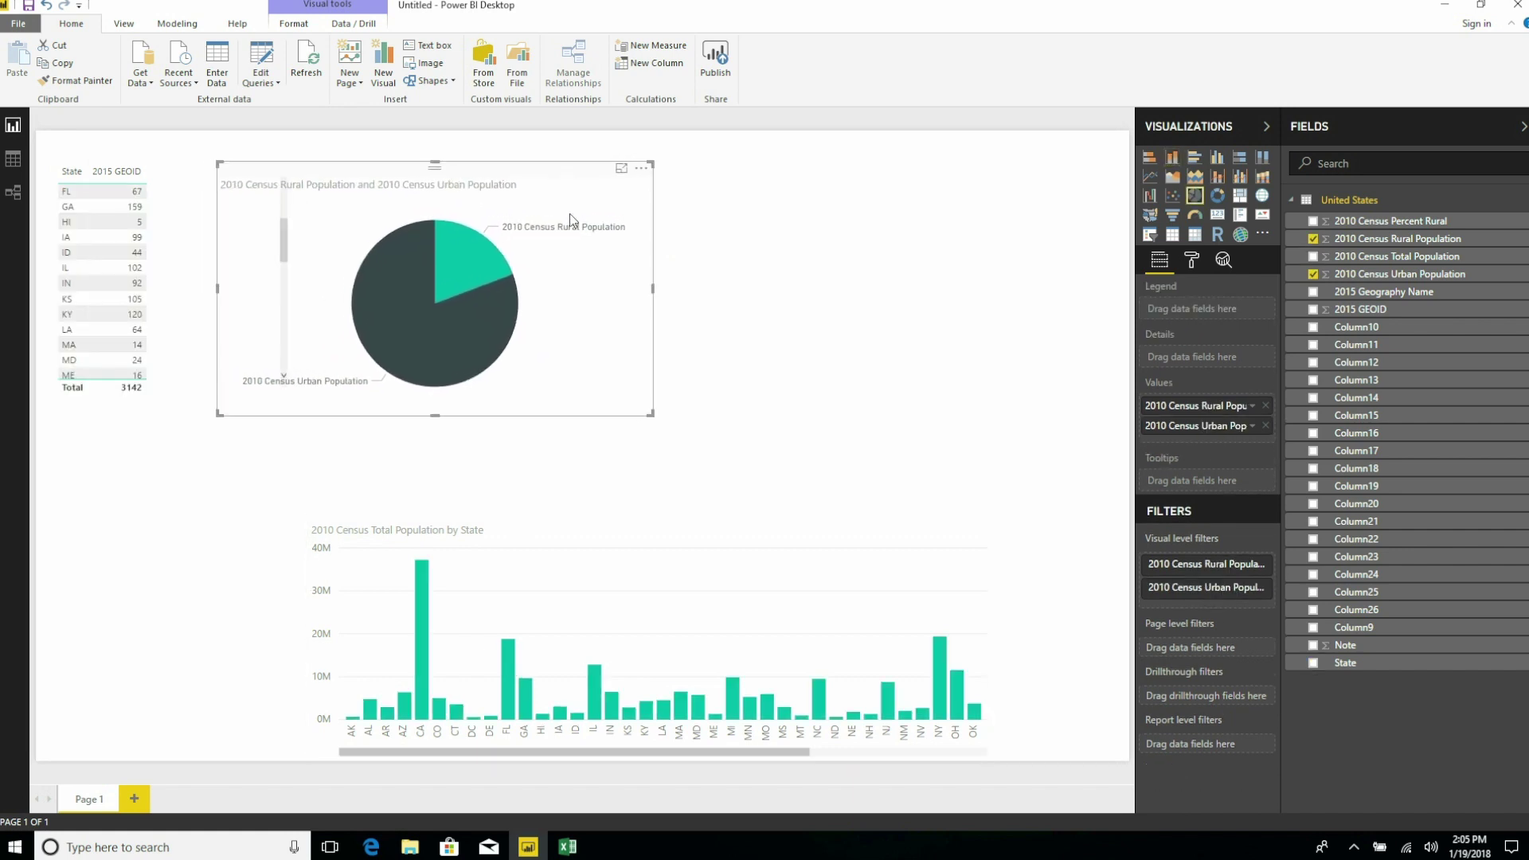
click(899, 285)
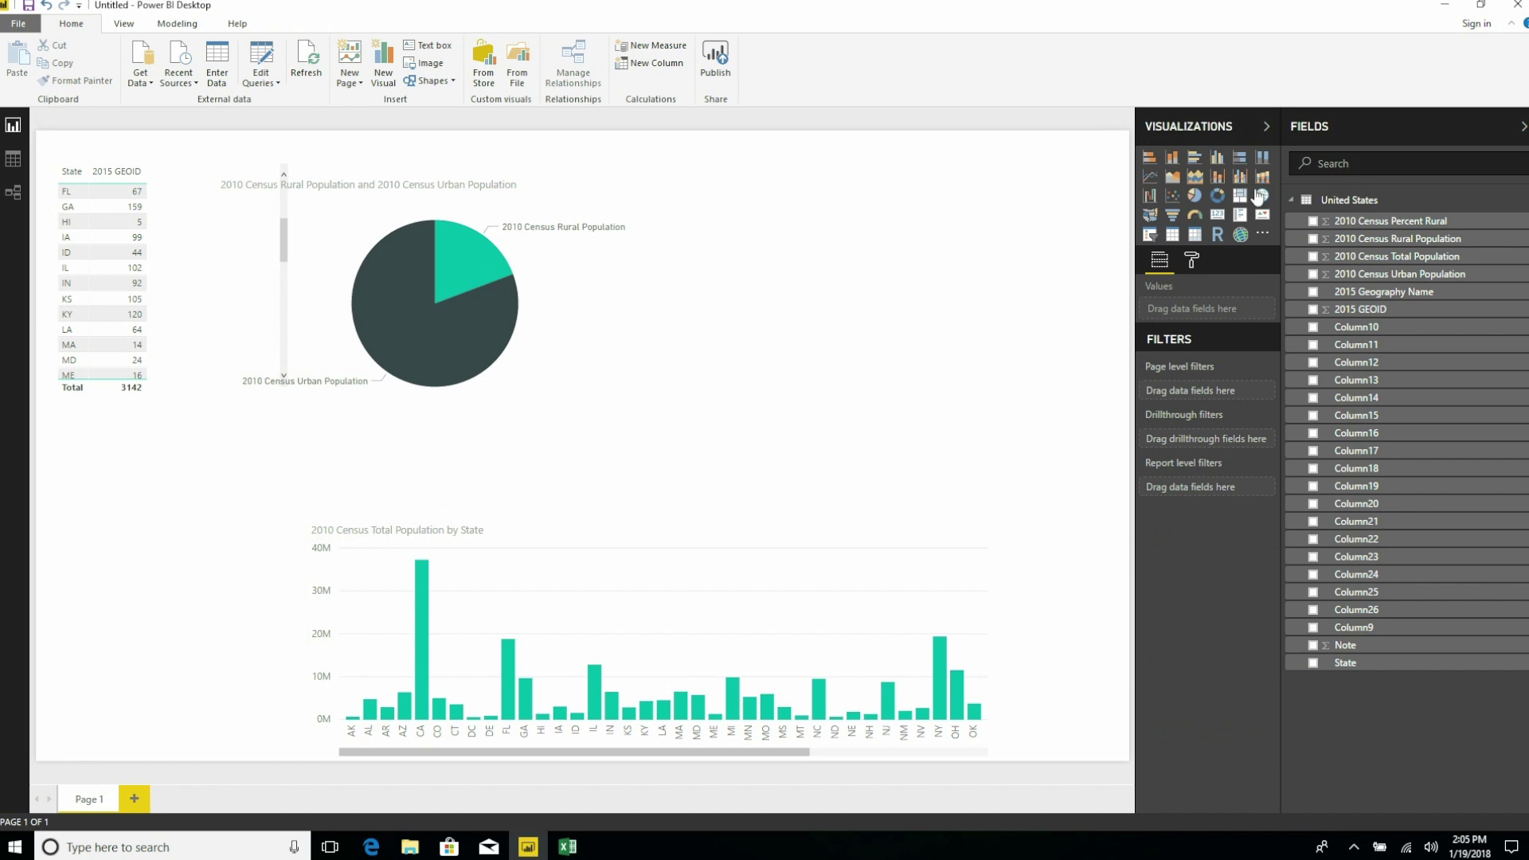
Add a second pie chart showing 2010 Census Rural Population by State, widen it and place it beside the first pie chart.
click(1195, 195)
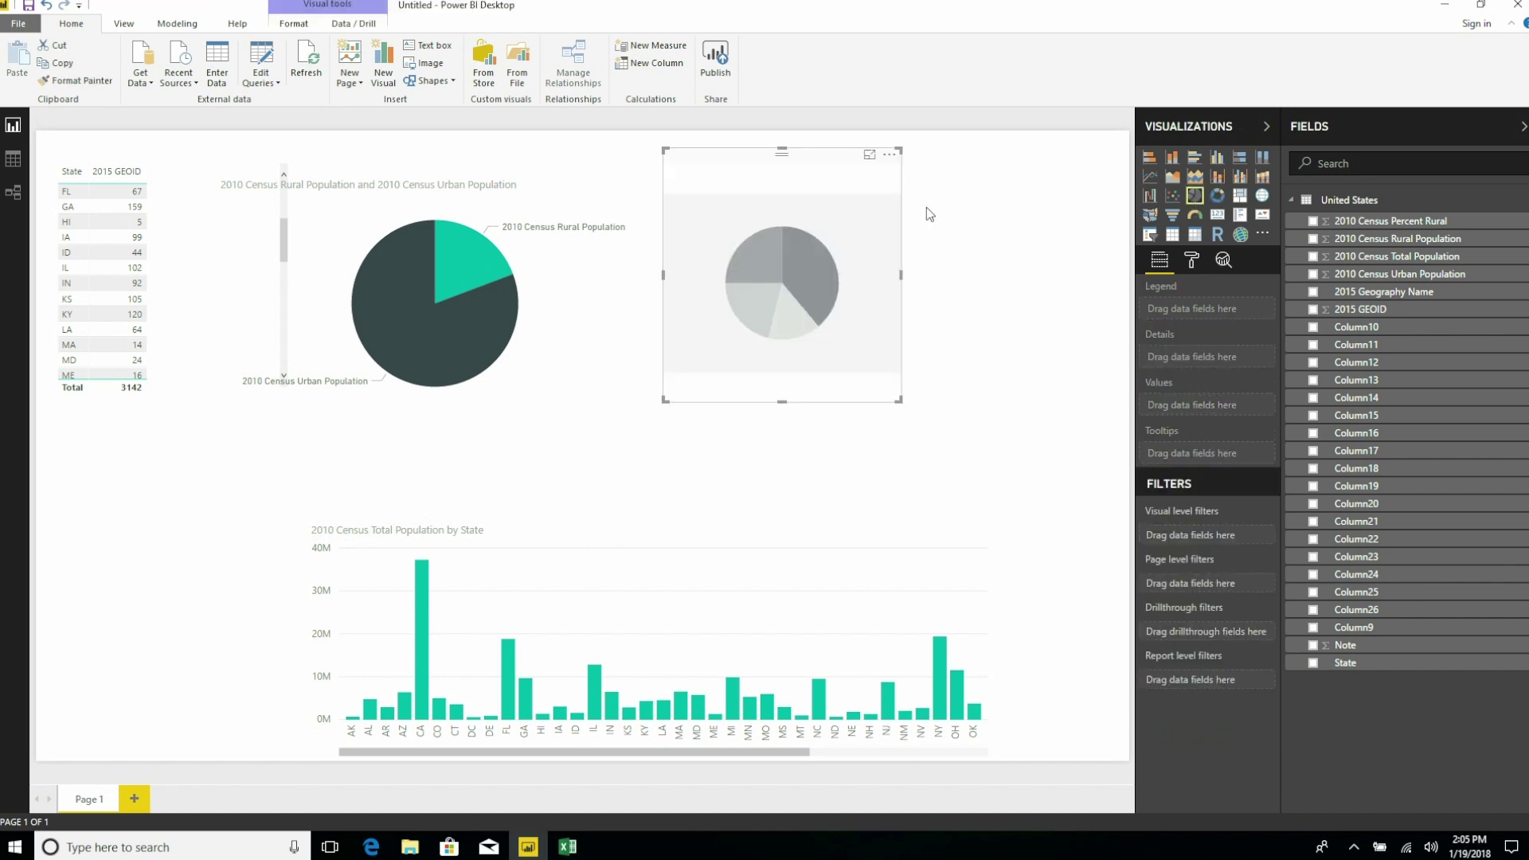
click(1315, 666)
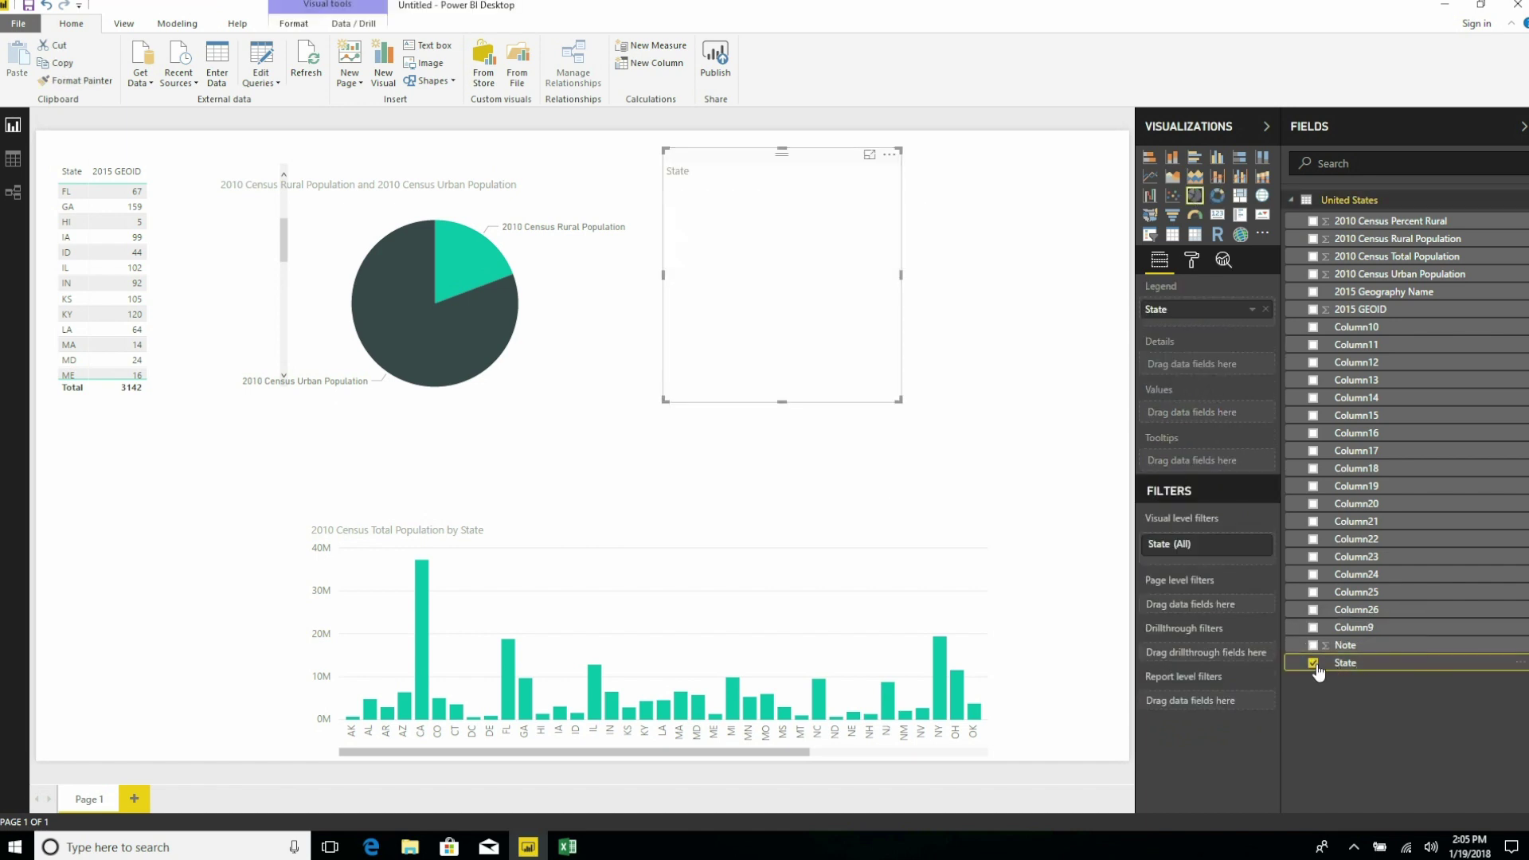
click(1314, 239)
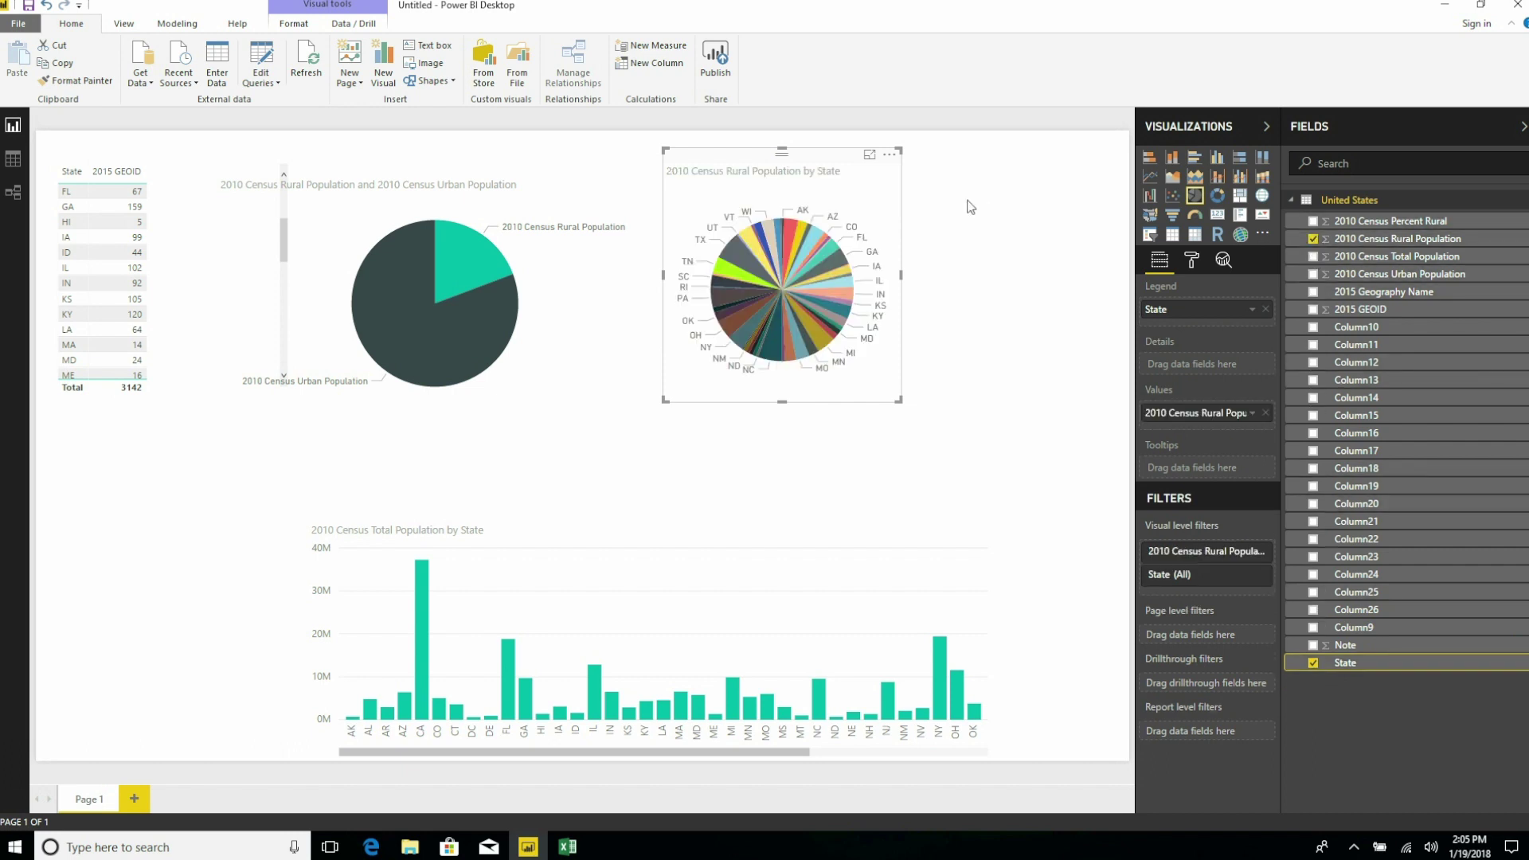
drag(901, 278, 1098, 287)
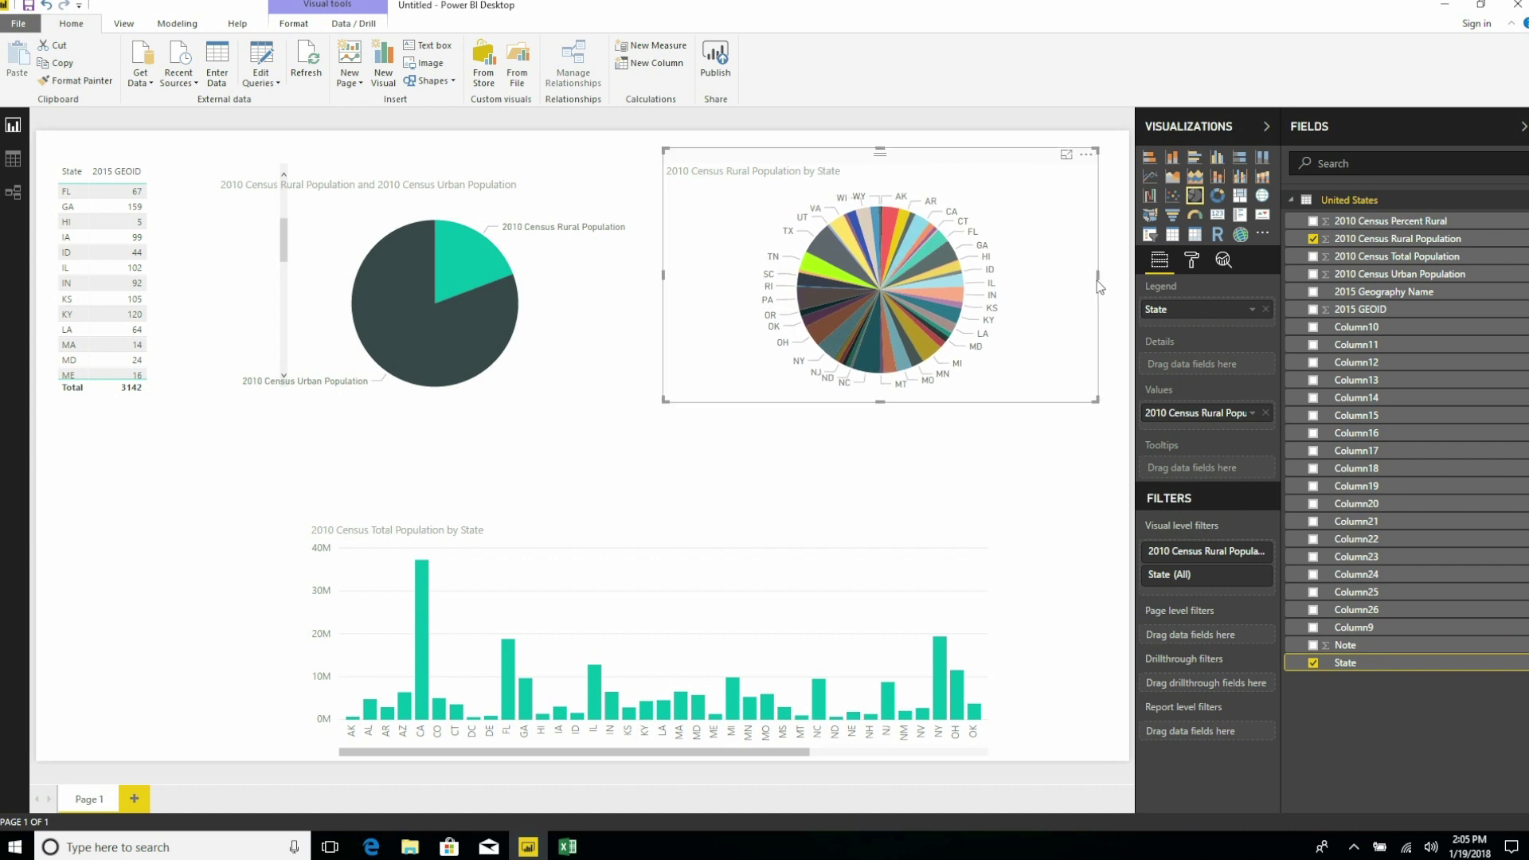
drag(905, 162, 867, 165)
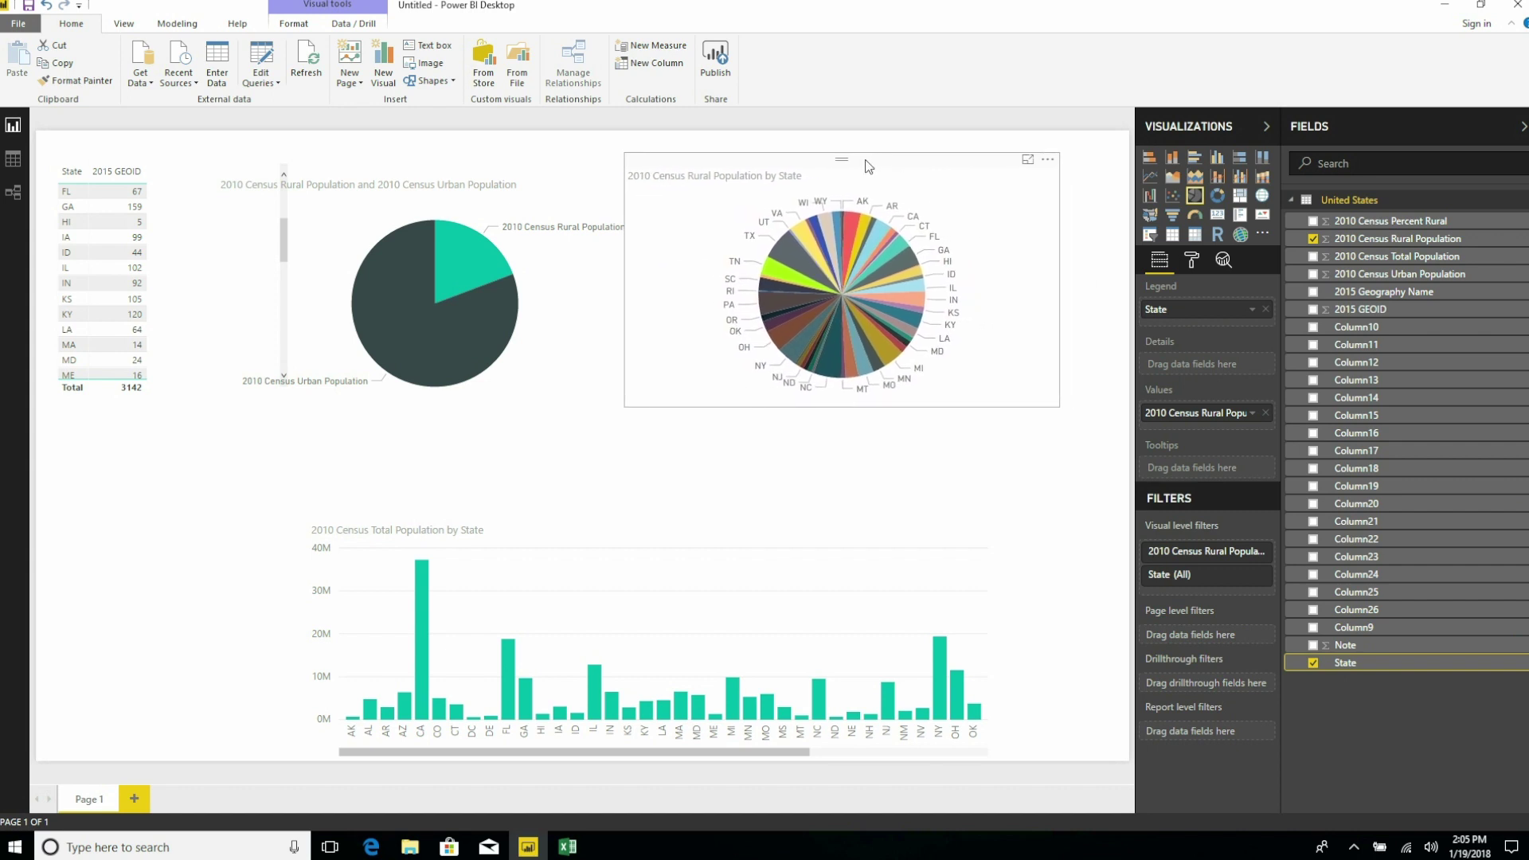
click(414, 481)
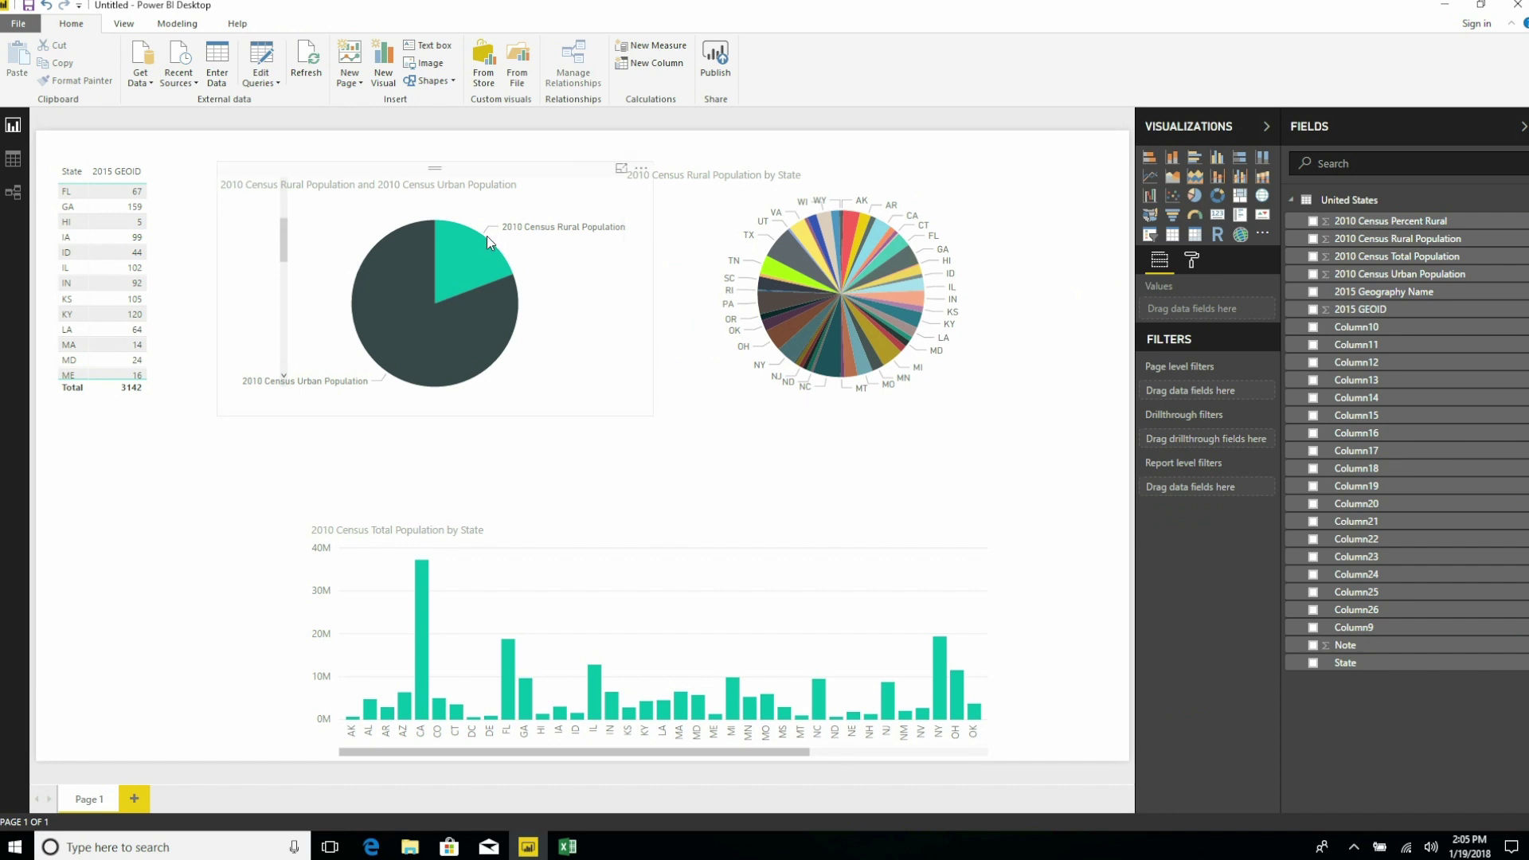
mouse_move(845, 230)
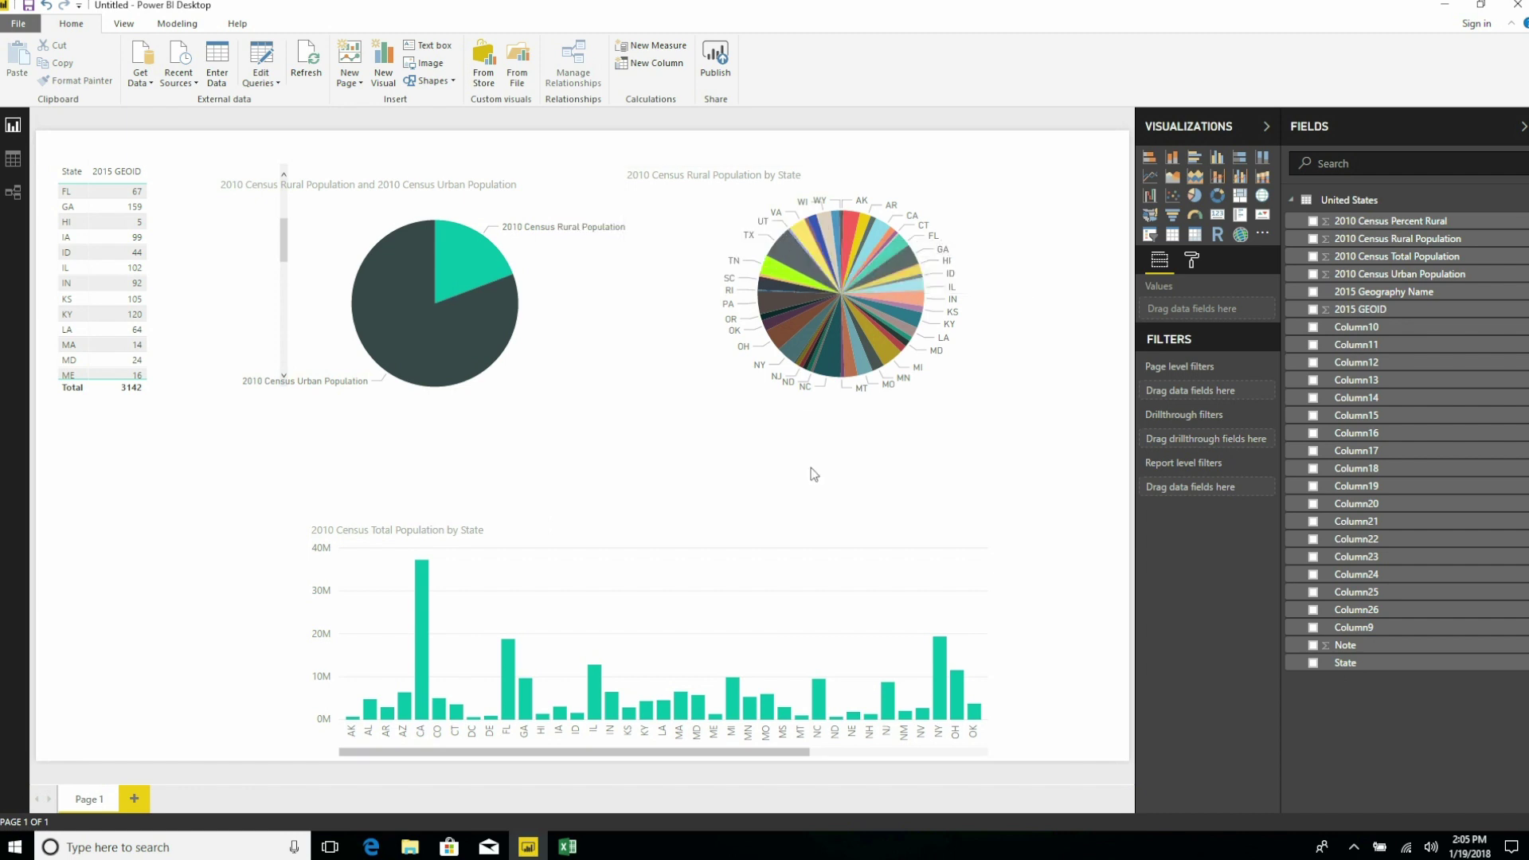